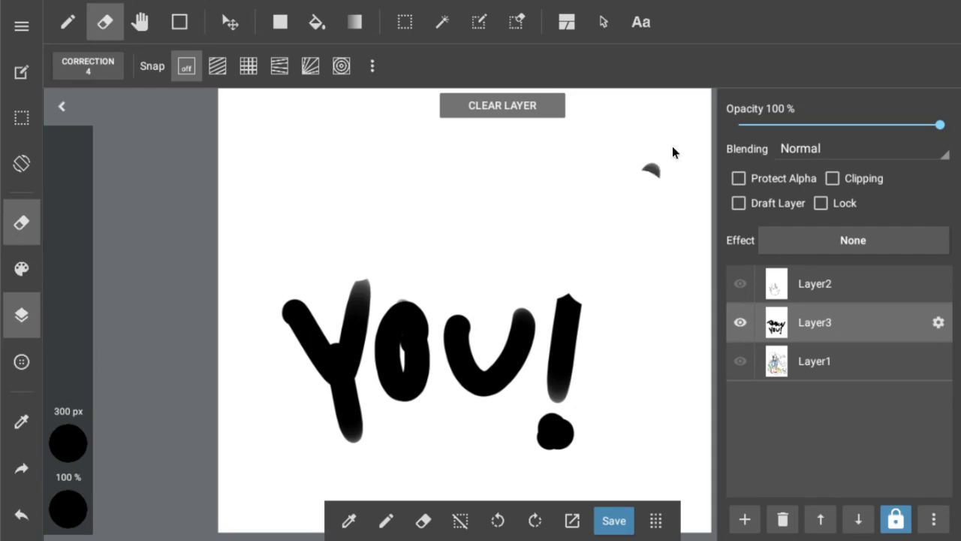
Erase the black "YOU!" lettering and the leftover mark from Layer3, then hide the layer list
mouse_move(529, 315)
left_mouse_down()
mouse_move(504, 397)
mouse_move(471, 291)
left_mouse_up()
mouse_move(421, 309)
left_mouse_down()
mouse_move(391, 350)
mouse_move(438, 347)
mouse_move(405, 300)
mouse_move(372, 292)
mouse_move(320, 370)
mouse_move(275, 295)
left_mouse_up()
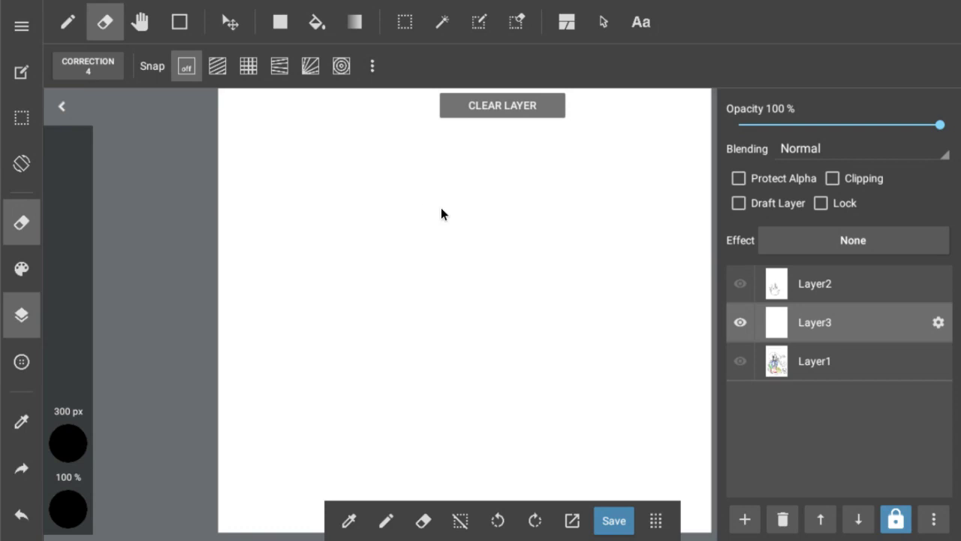
left_click(21, 315)
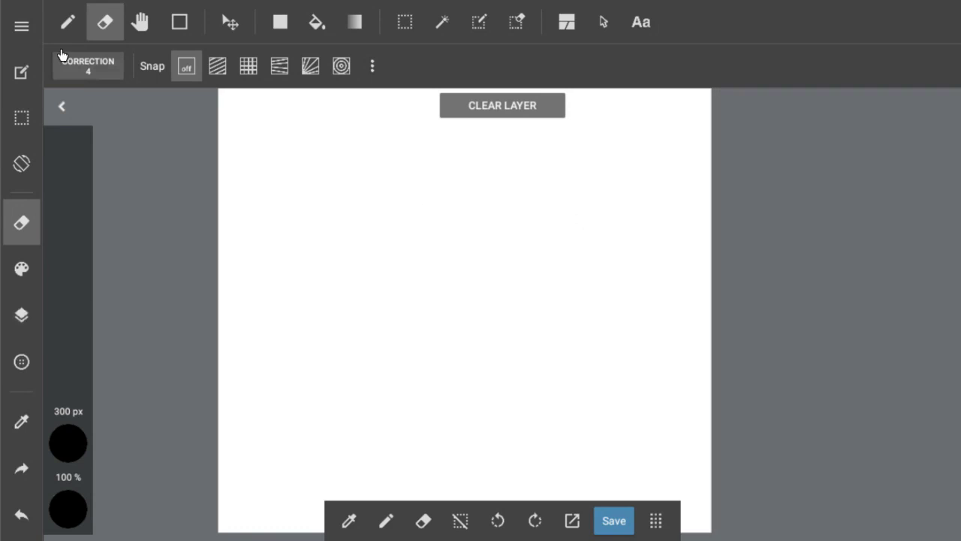
Switch to the brush and reduce its size to 10 px, undoing the thick test strokes
left_click(68, 22)
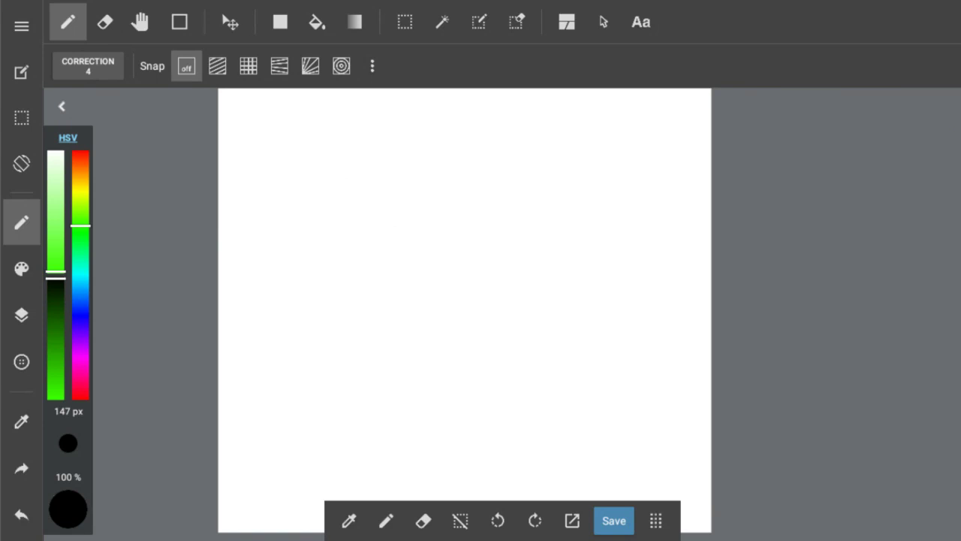
left_click_drag(357, 245, 356, 332)
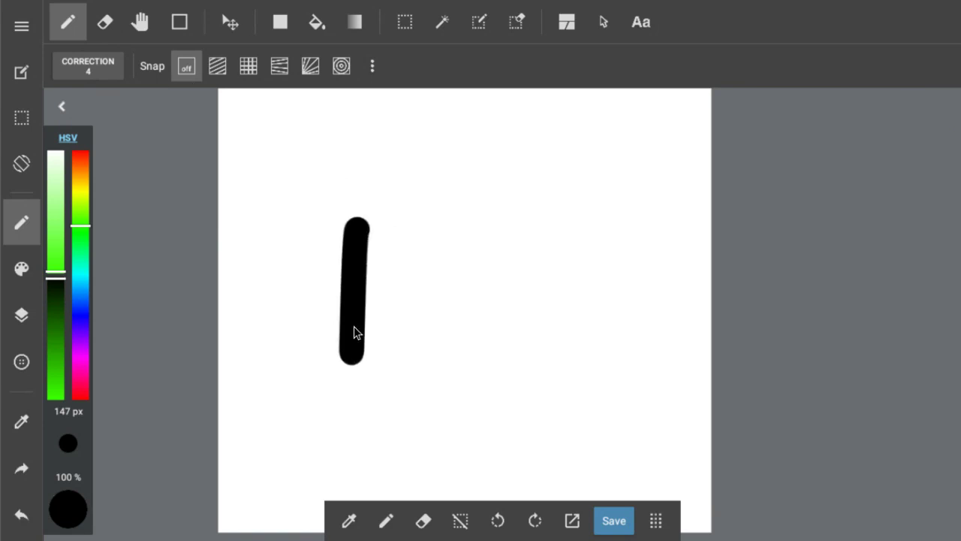
key("ctrl+z")
mouse_move(52, 440)
left_mouse_down()
mouse_move(70, 452)
mouse_move(129, 396)
left_mouse_up()
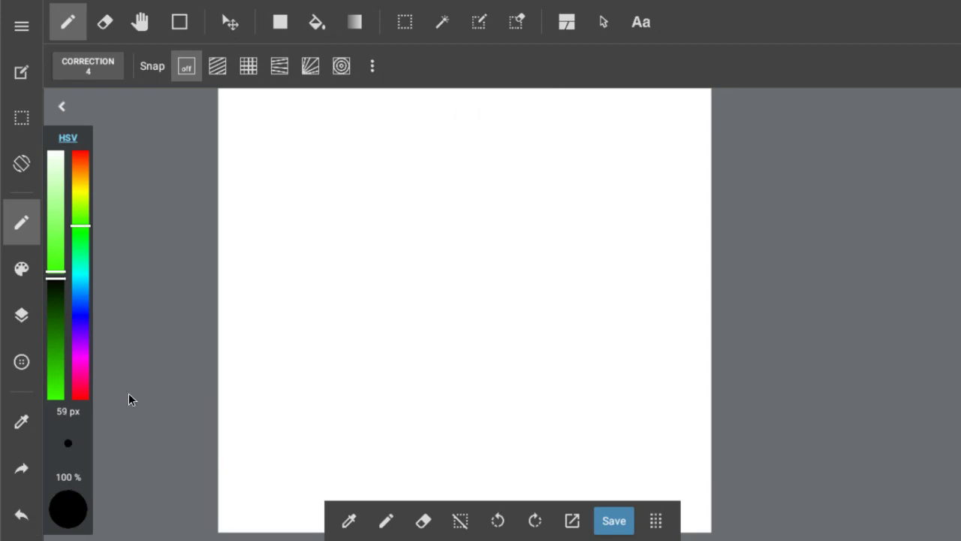
left_click_drag(340, 246, 321, 389)
key("ctrl+z")
left_click(65, 447)
mouse_move(64, 447)
left_mouse_down()
mouse_move(67, 504)
mouse_move(72, 428)
left_mouse_up()
Sketch a roughly square palm block with repeated overlapping strokes on the left half of the canvas
left_click_drag(298, 373, 300, 375)
mouse_move(301, 256)
left_mouse_down()
mouse_move(361, 365)
mouse_move(455, 350)
left_mouse_up()
mouse_move(404, 256)
left_mouse_down()
mouse_move(401, 325)
mouse_move(415, 369)
left_mouse_up()
left_click_drag(284, 258, 358, 263)
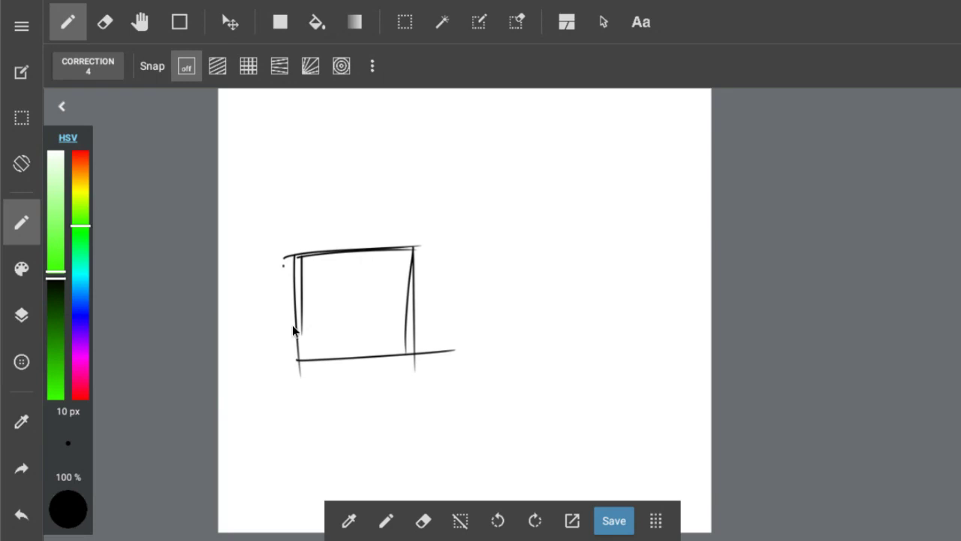
left_click_drag(284, 265, 296, 371)
mouse_move(297, 356)
left_mouse_down()
mouse_move(416, 340)
mouse_move(418, 363)
mouse_move(419, 254)
left_mouse_up()
mouse_move(423, 254)
left_mouse_down()
mouse_move(279, 265)
mouse_move(292, 255)
mouse_move(286, 352)
mouse_move(408, 344)
mouse_move(410, 260)
mouse_move(415, 368)
left_mouse_up()
mouse_move(423, 250)
left_mouse_down()
mouse_move(286, 257)
mouse_move(297, 368)
mouse_move(458, 347)
left_mouse_up()
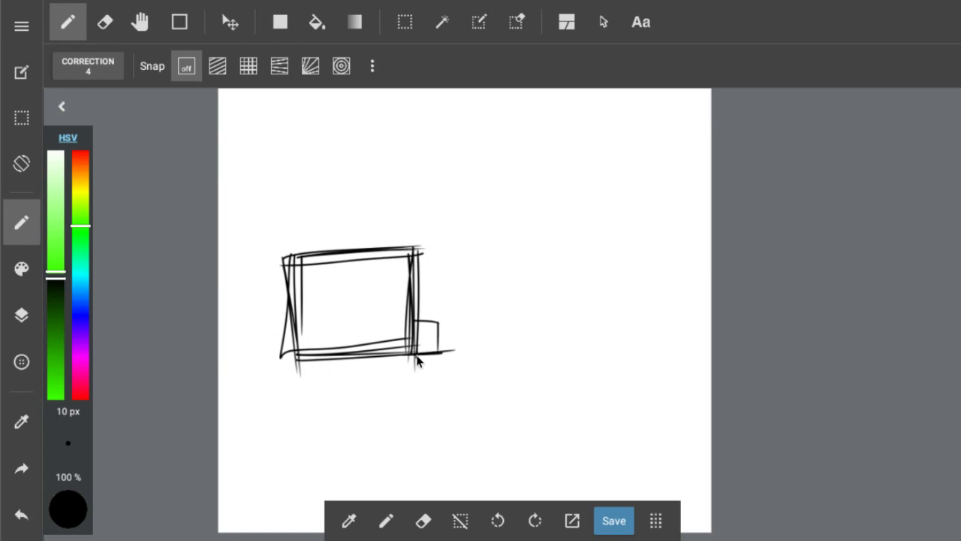
Add a small square at the palm block's lower-right corner and a curved thumb wedge closed by a diagonal line
left_click_drag(440, 318, 415, 319)
left_click_drag(441, 364, 435, 319)
left_click_drag(414, 246, 481, 247)
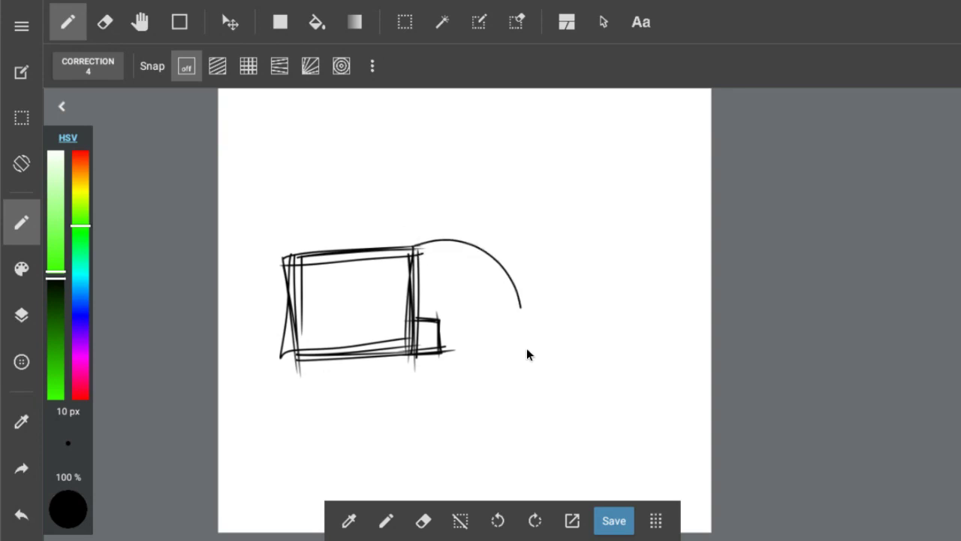
left_click_drag(527, 354, 525, 359)
mouse_move(425, 251)
left_mouse_down()
mouse_move(476, 257)
mouse_move(533, 334)
left_mouse_up()
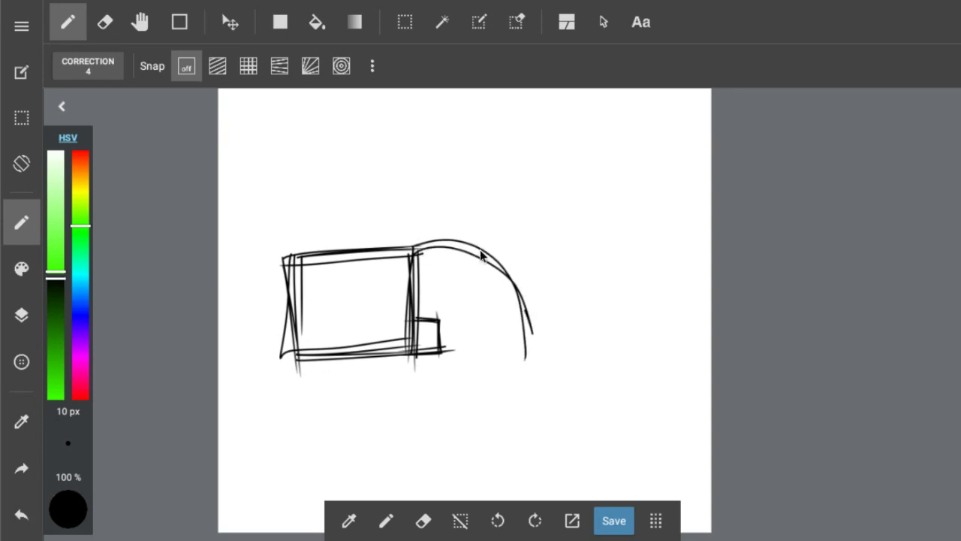
left_click_drag(436, 348, 514, 291)
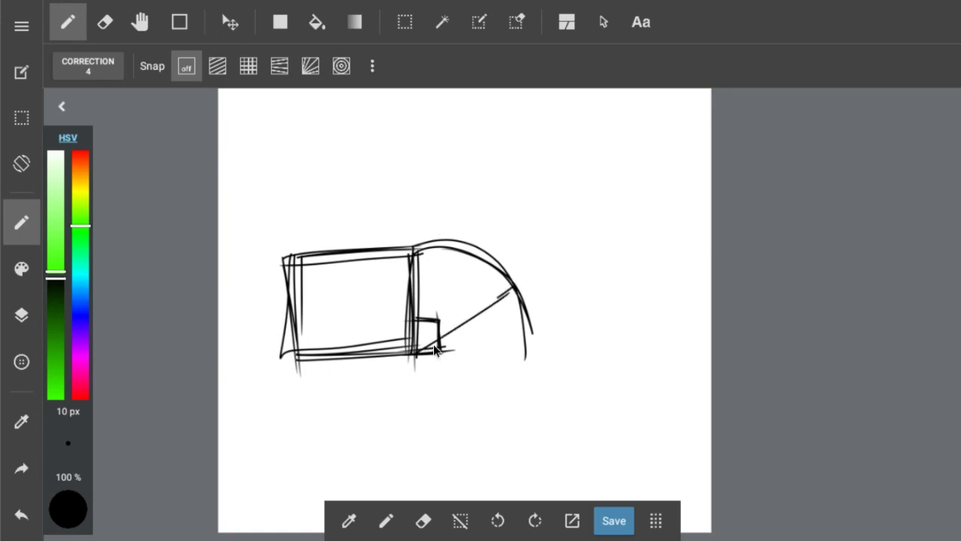
left_click_drag(435, 348, 514, 292)
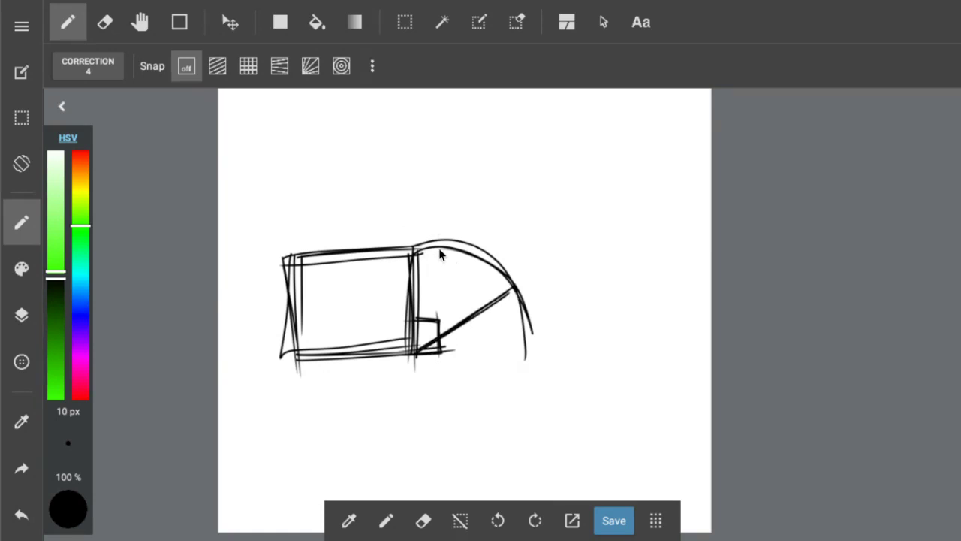
Draw several inner arcs inside the thumb wedge, fanning from the palm block's upper-right corner toward the diagonal line
mouse_move(419, 255)
left_mouse_down()
mouse_move(452, 254)
mouse_move(511, 308)
left_mouse_up()
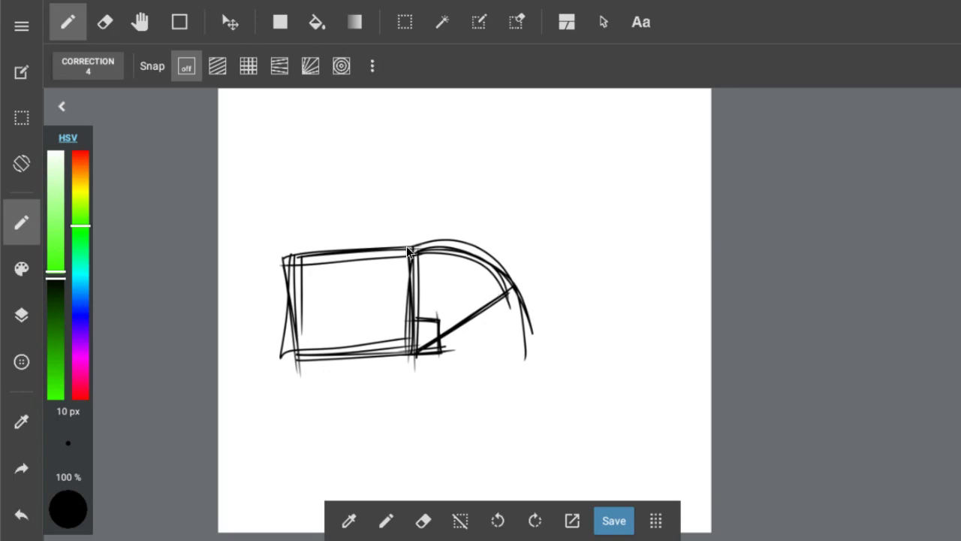
mouse_move(413, 250)
left_mouse_down()
mouse_move(464, 265)
mouse_move(486, 323)
left_mouse_up()
mouse_move(418, 247)
left_mouse_down()
mouse_move(470, 277)
mouse_move(488, 316)
mouse_move(417, 245)
mouse_move(501, 285)
left_mouse_up()
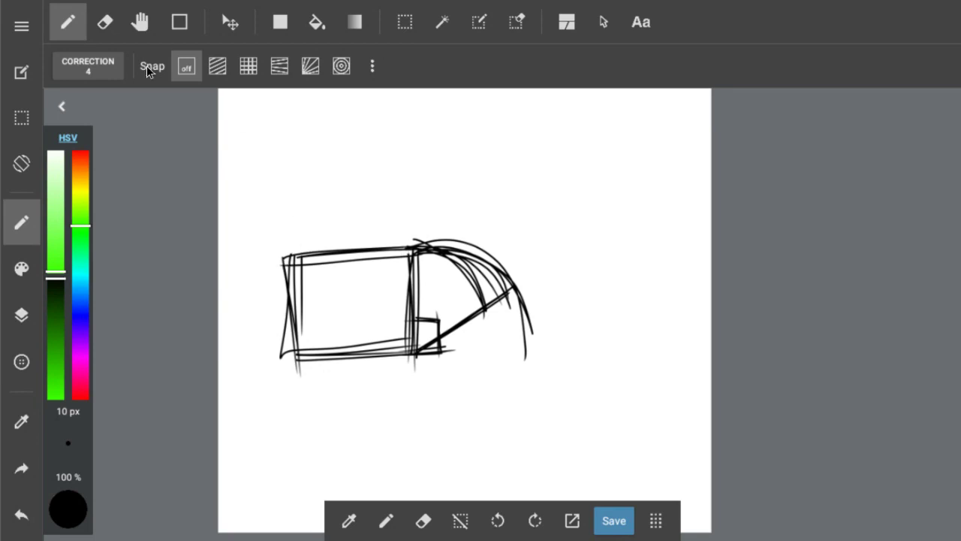
Sketch a tall pointed finger dome on top of the palm block and divide it into four fingers with lengthwise lines
key("h")
left_click_drag(304, 120, 368, 225)
left_click(67, 22)
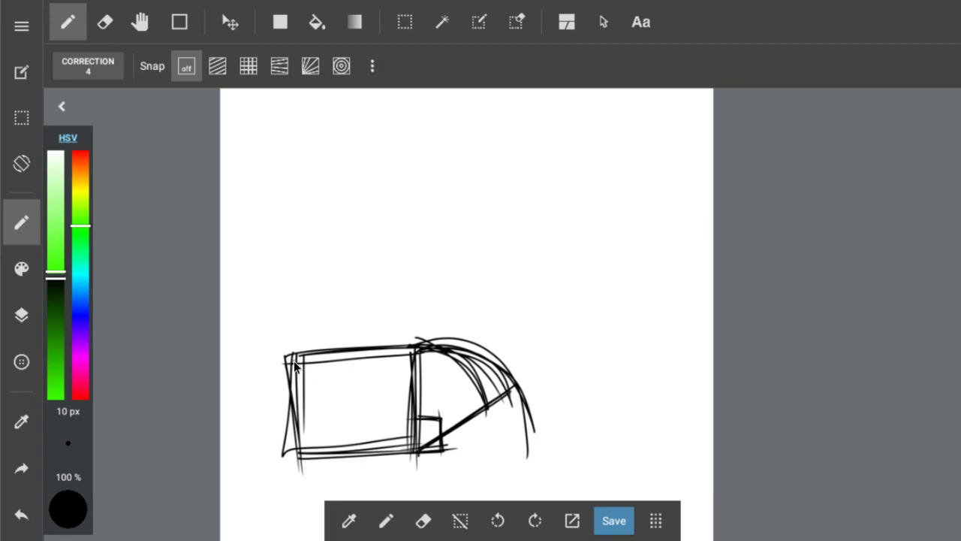
left_click_drag(294, 362, 305, 313)
mouse_move(362, 238)
left_mouse_down()
mouse_move(425, 325)
mouse_move(423, 346)
mouse_move(392, 215)
mouse_move(376, 208)
mouse_move(339, 257)
left_mouse_up()
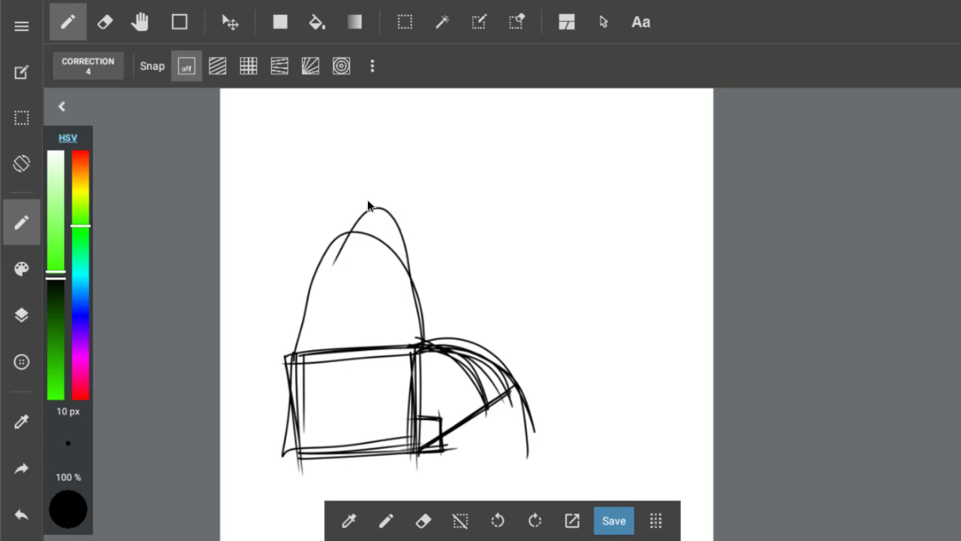
mouse_move(368, 200)
left_mouse_down()
mouse_move(344, 231)
mouse_move(292, 376)
mouse_move(318, 274)
mouse_move(375, 209)
mouse_move(397, 223)
mouse_move(410, 259)
mouse_move(419, 345)
mouse_move(396, 225)
mouse_move(372, 208)
mouse_move(324, 273)
mouse_move(311, 355)
mouse_move(308, 347)
mouse_move(326, 260)
mouse_move(364, 211)
mouse_move(395, 220)
mouse_move(422, 295)
mouse_move(366, 217)
left_mouse_up()
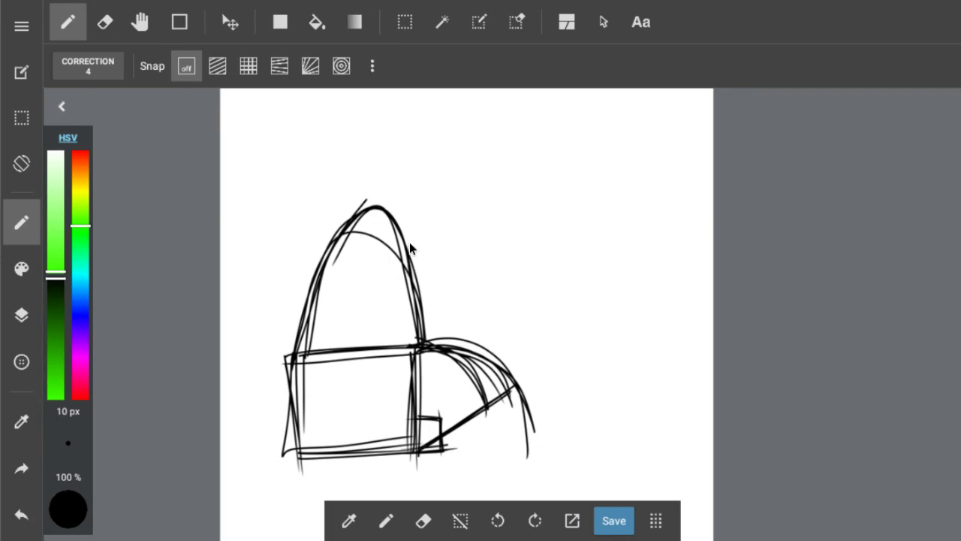
left_click_drag(390, 214, 406, 369)
left_click_drag(366, 211, 373, 359)
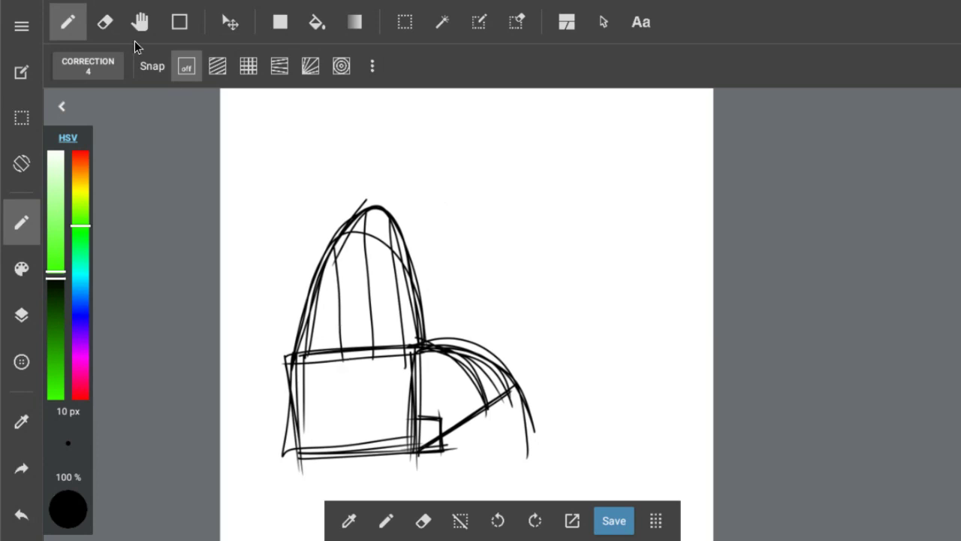
Sketch a smaller square palm with an angular thumb on its right side, below and right of the first hand
left_click(139, 21)
left_click_drag(407, 232, 438, 143)
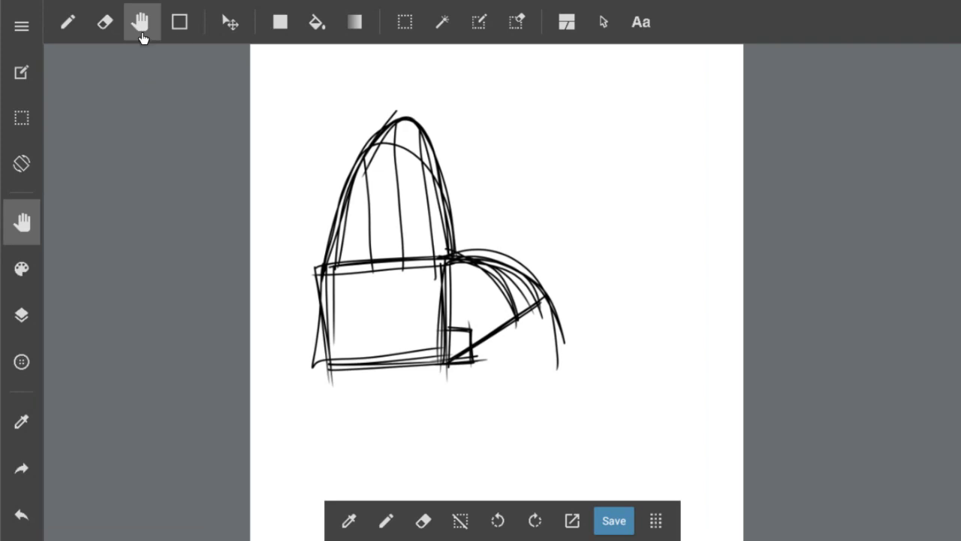
left_click_drag(496, 309, 450, 209)
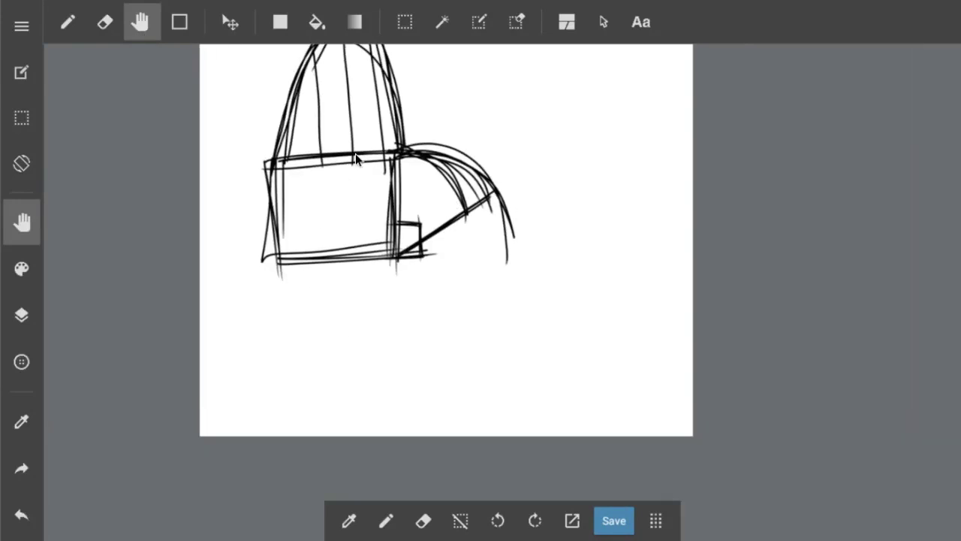
left_click(67, 22)
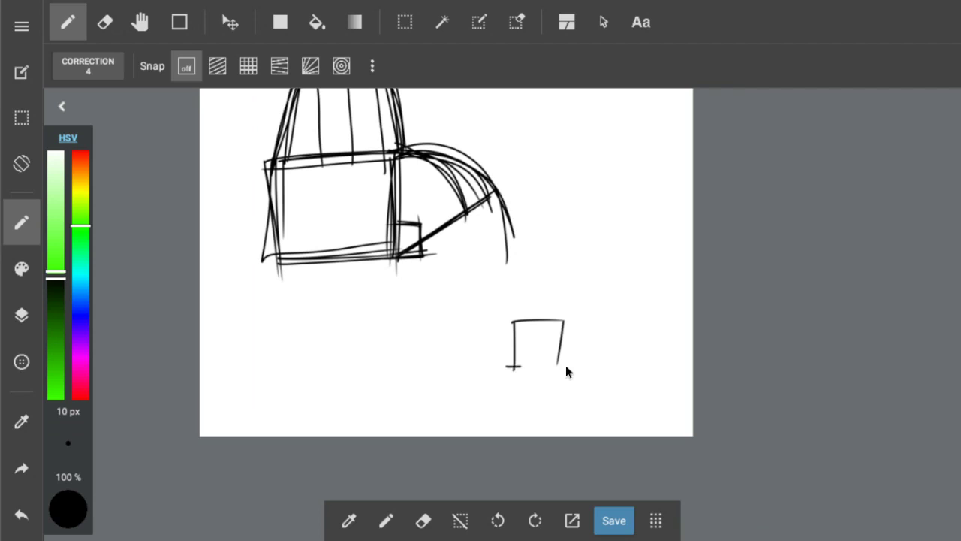
left_click_drag(566, 324, 510, 326)
left_click_drag(515, 367, 563, 364)
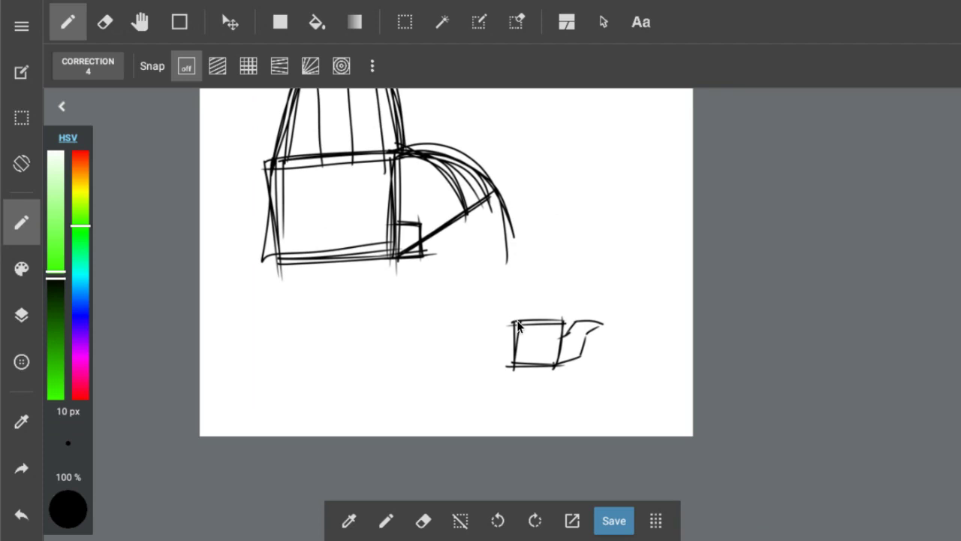
Draw a fan-shaped finger outline above the small palm and split it into separate fingers with radiating lines
mouse_move(494, 290)
left_mouse_down()
mouse_move(516, 321)
mouse_move(572, 266)
left_mouse_up()
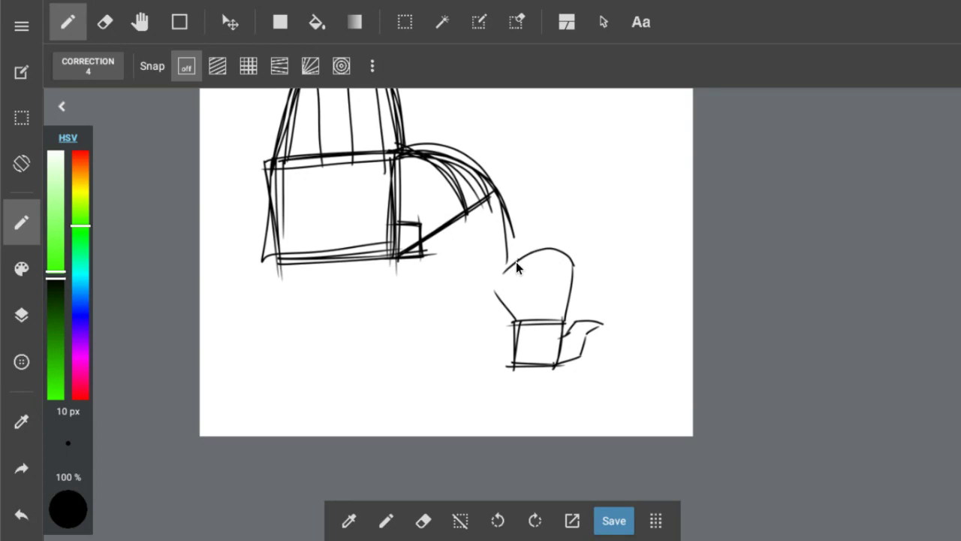
mouse_move(494, 289)
left_mouse_down()
mouse_move(535, 254)
mouse_move(579, 256)
mouse_move(574, 242)
mouse_move(549, 240)
mouse_move(533, 258)
mouse_move(530, 291)
mouse_move(517, 267)
left_mouse_up()
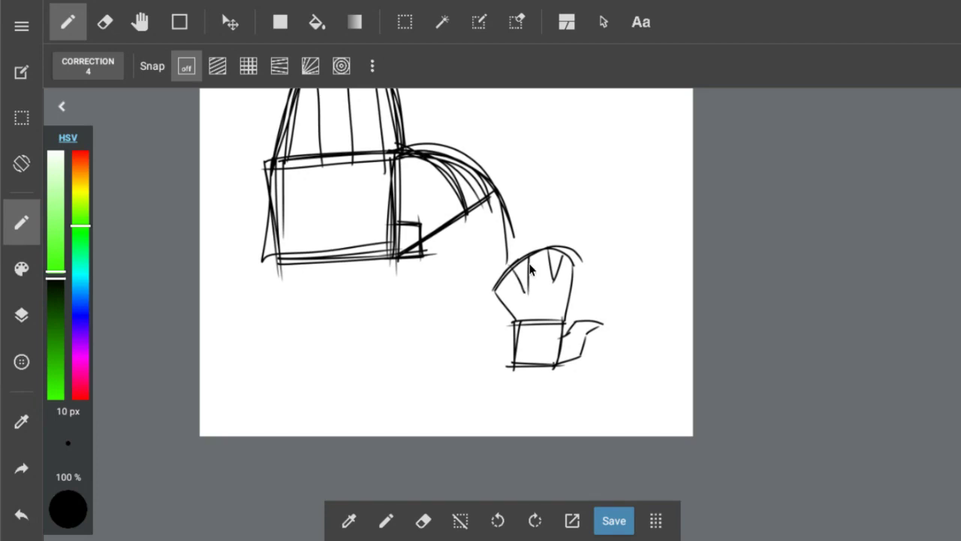
mouse_move(517, 321)
left_mouse_down()
mouse_move(502, 290)
mouse_move(506, 278)
mouse_move(517, 299)
mouse_move(526, 290)
left_mouse_up()
mouse_move(533, 253)
left_mouse_down()
mouse_move(538, 329)
mouse_move(536, 288)
mouse_move(554, 293)
mouse_move(553, 321)
left_mouse_up()
left_click_drag(577, 257, 560, 321)
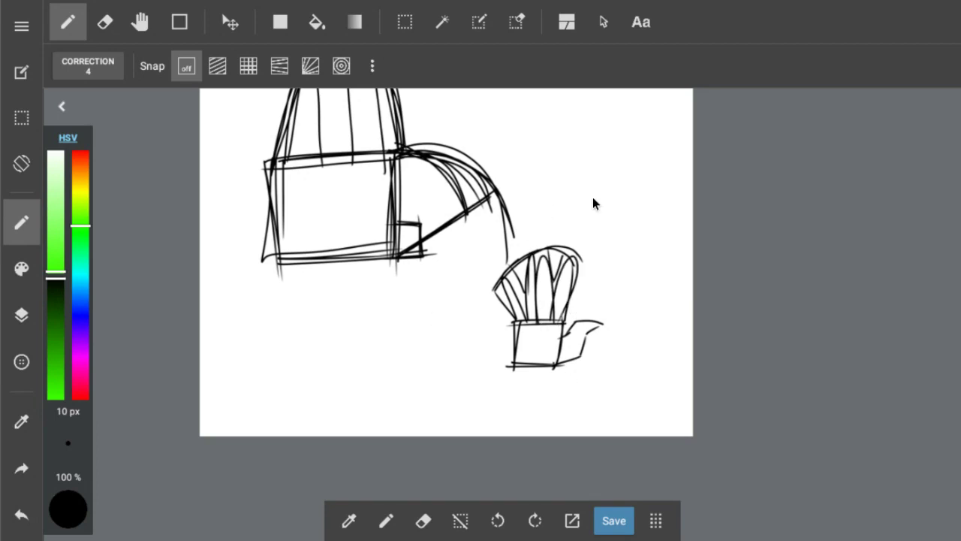
Add curved guide lines across the small hand's fingers and thumb to mark the joints
mouse_move(486, 323)
left_mouse_down()
mouse_move(526, 298)
mouse_move(608, 276)
left_mouse_up()
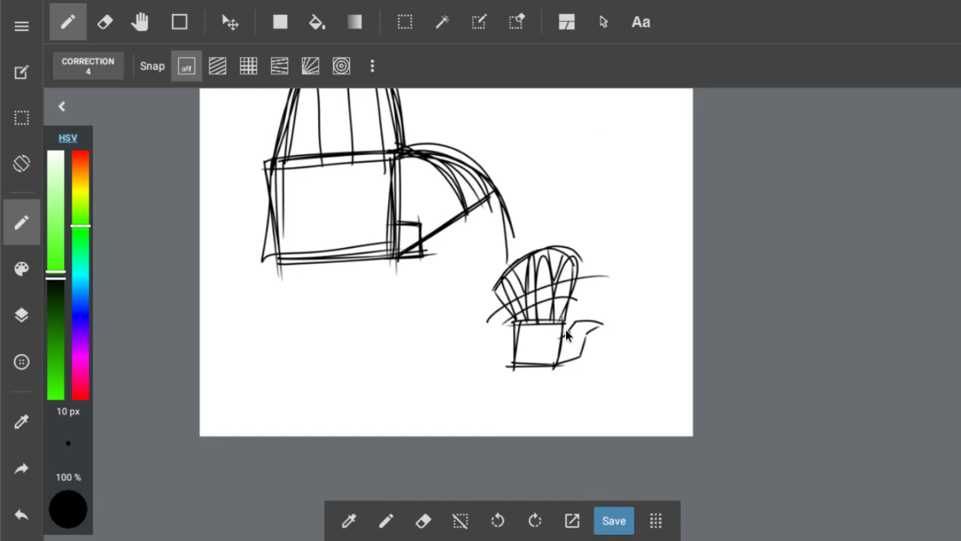
mouse_move(564, 323)
left_mouse_down()
mouse_move(594, 376)
mouse_move(603, 372)
left_mouse_up()
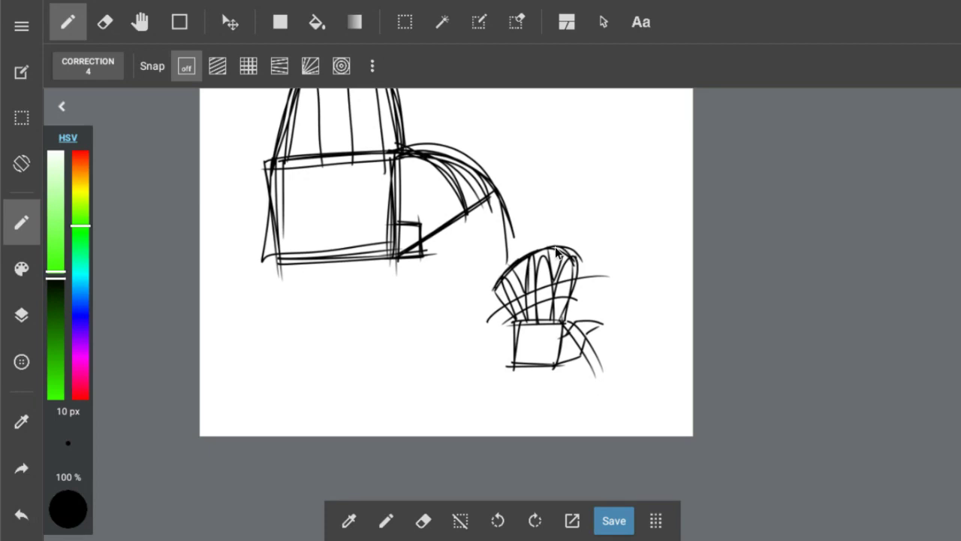
left_click_drag(551, 260, 575, 255)
mouse_move(489, 319)
left_mouse_down()
mouse_move(539, 290)
mouse_move(593, 299)
mouse_move(555, 273)
left_mouse_up()
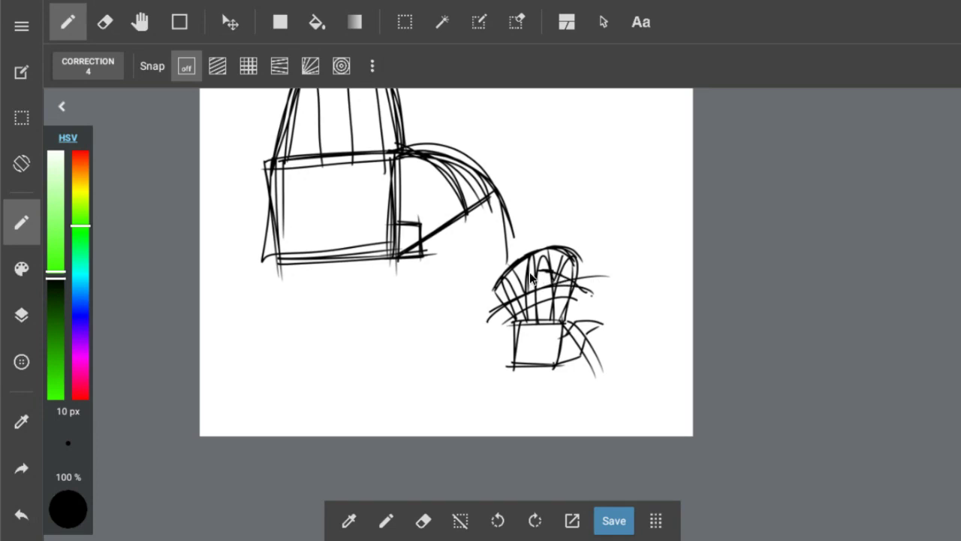
mouse_move(575, 315)
left_mouse_down()
mouse_move(509, 312)
mouse_move(576, 300)
left_mouse_up()
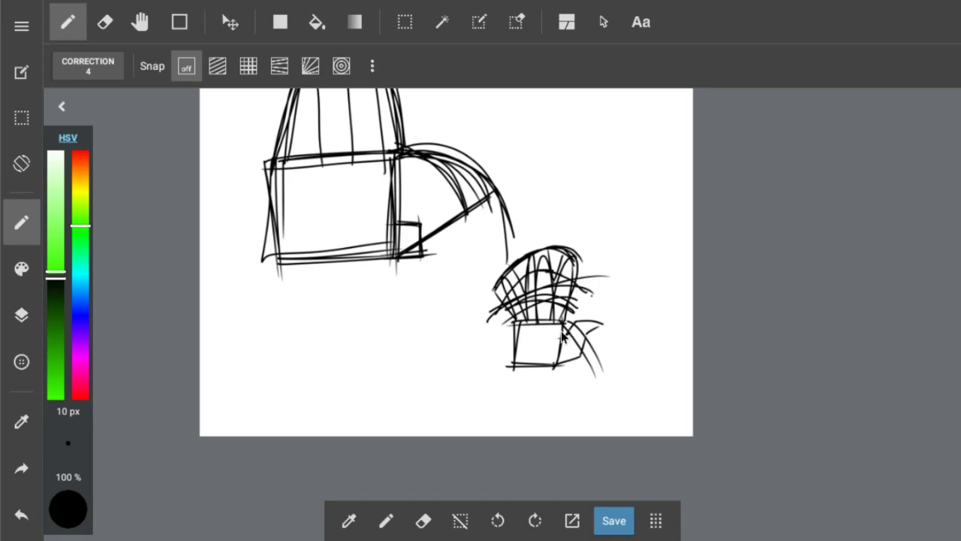
mouse_move(562, 335)
left_mouse_down()
mouse_move(587, 359)
mouse_move(570, 323)
mouse_move(590, 348)
mouse_move(567, 362)
left_mouse_up()
Sketch a third rectangular palm block in the empty area above and right of the first hand, reinforcing its edges
left_click(140, 22)
left_click_drag(320, 119, 426, 228)
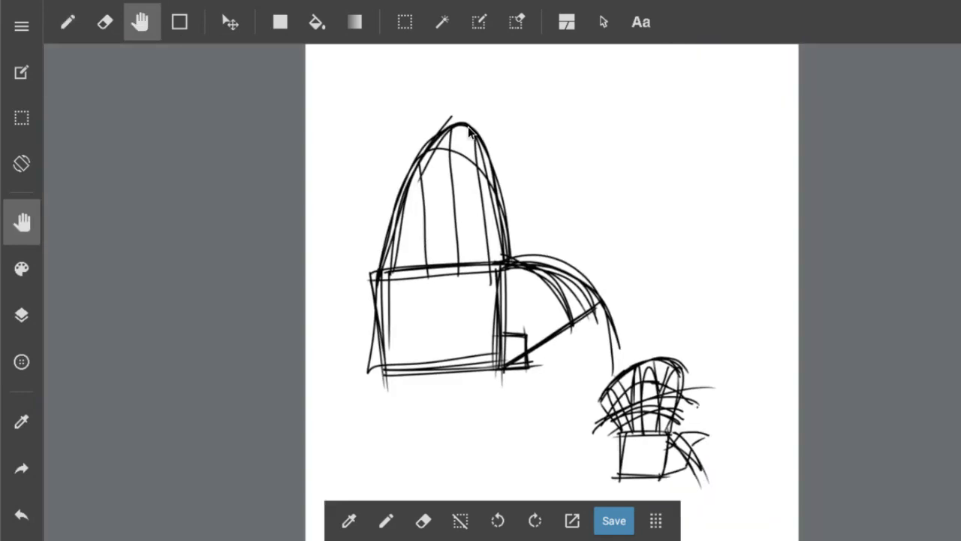
left_click_drag(472, 133, 549, 308)
left_click_drag(500, 200, 371, 131)
left_click(67, 22)
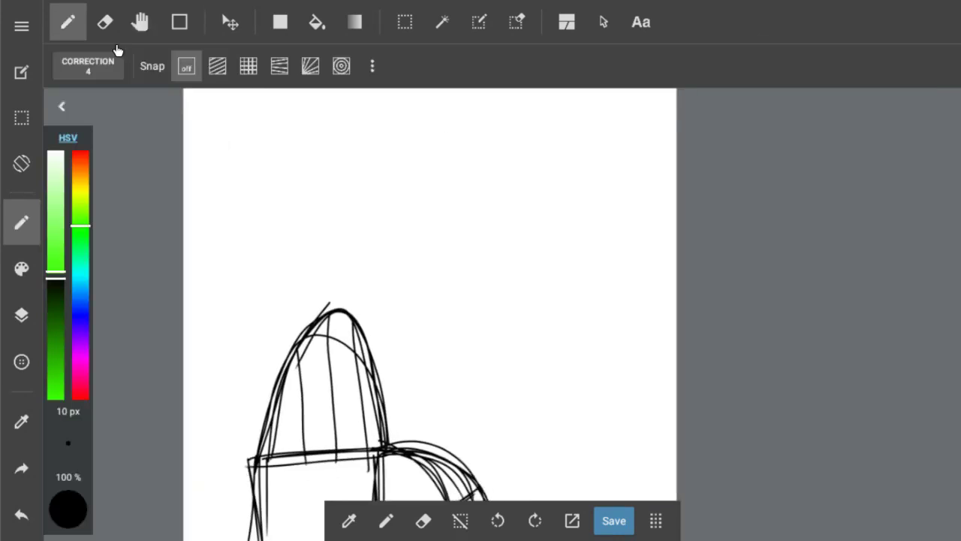
left_click(140, 22)
left_click_drag(330, 150, 198, 68)
left_click(69, 22)
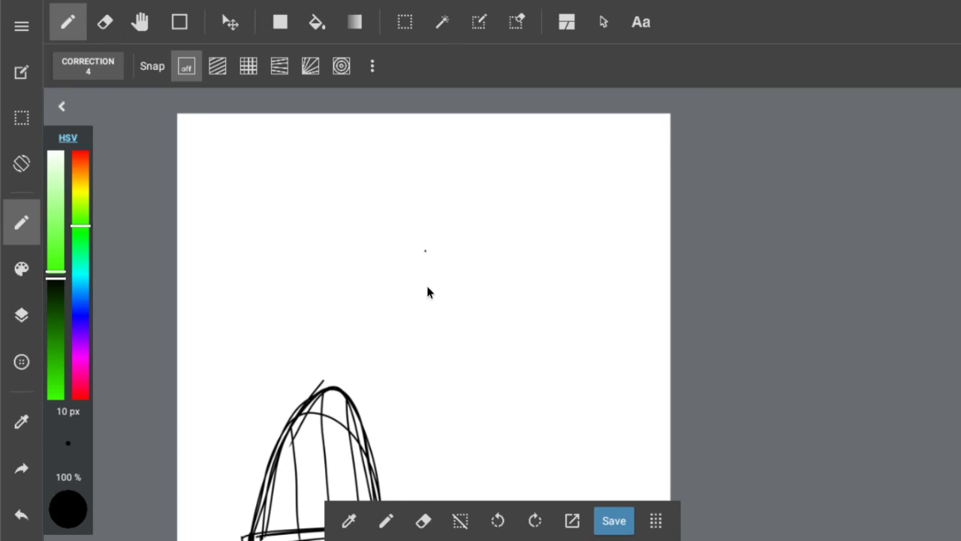
mouse_move(425, 249)
left_mouse_down()
mouse_move(535, 254)
mouse_move(525, 333)
left_mouse_up()
left_click_drag(424, 337, 522, 332)
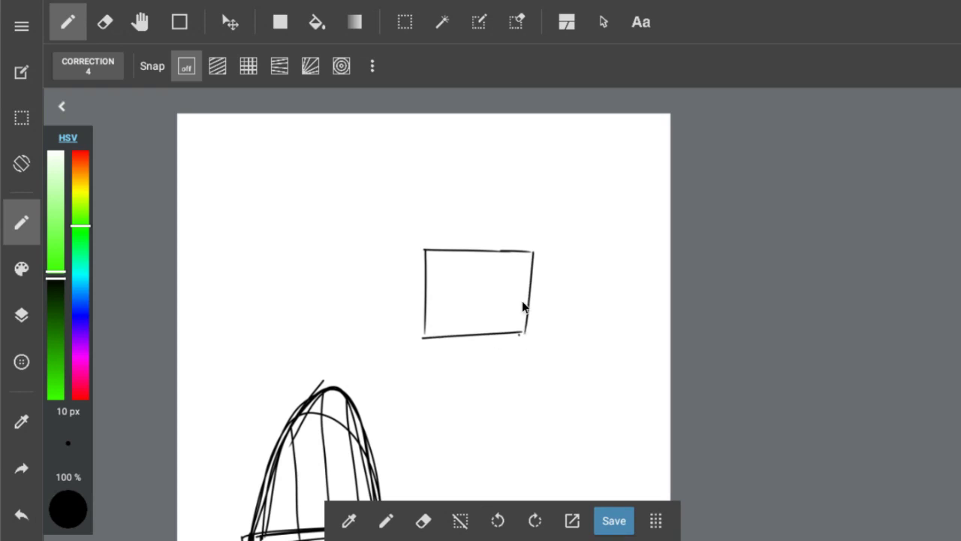
left_click_drag(528, 255, 523, 332)
left_click_drag(425, 254, 425, 340)
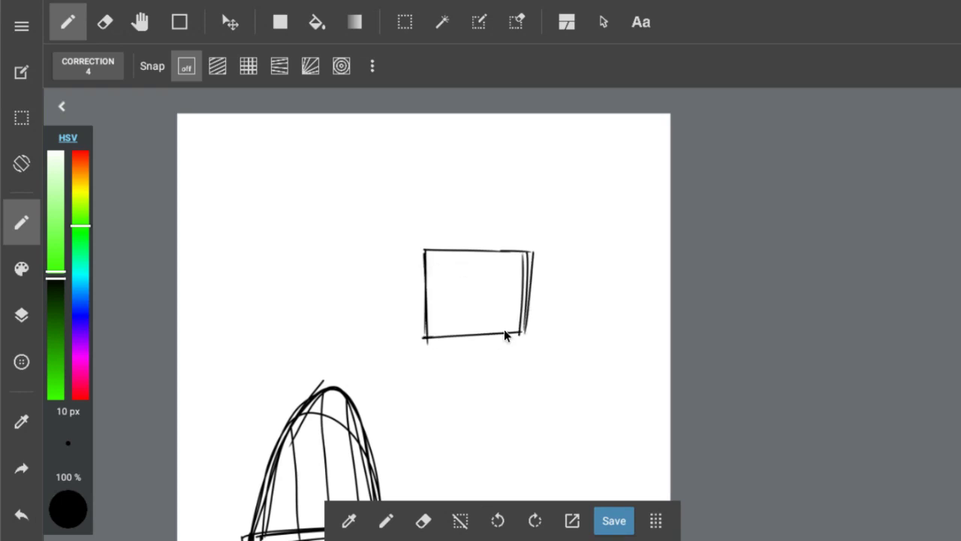
left_click_drag(504, 328, 428, 338)
left_click_drag(427, 252, 529, 251)
Sketch a curved thumb wedge on the left side of the third palm block and a wide fan-shaped finger outline above it
mouse_move(368, 297)
left_mouse_down()
mouse_move(442, 242)
mouse_move(405, 257)
mouse_move(379, 308)
mouse_move(394, 271)
mouse_move(377, 297)
left_mouse_up()
mouse_move(428, 336)
left_mouse_down()
mouse_move(377, 297)
mouse_move(411, 258)
left_mouse_up()
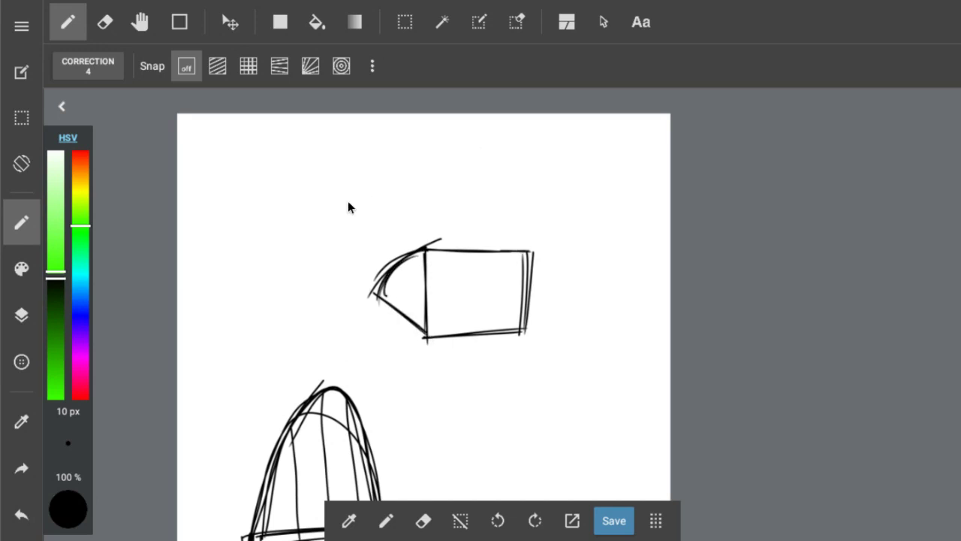
mouse_move(391, 169)
left_mouse_down()
mouse_move(427, 240)
mouse_move(403, 183)
left_mouse_up()
left_click_drag(532, 249, 558, 206)
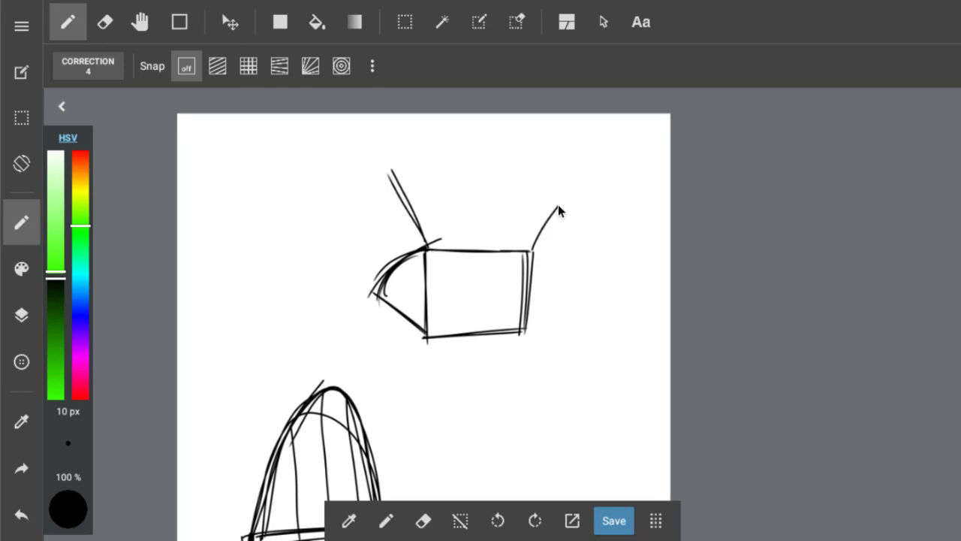
mouse_move(388, 172)
left_mouse_down()
mouse_move(435, 126)
mouse_move(484, 124)
mouse_move(515, 141)
left_mouse_up()
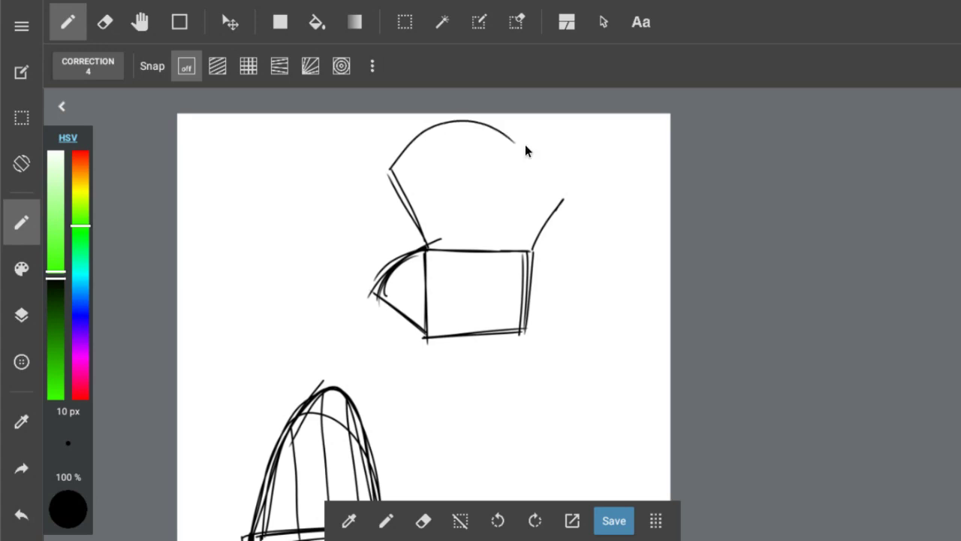
mouse_move(559, 194)
left_mouse_down()
mouse_move(509, 138)
mouse_move(562, 203)
mouse_move(528, 250)
left_mouse_up()
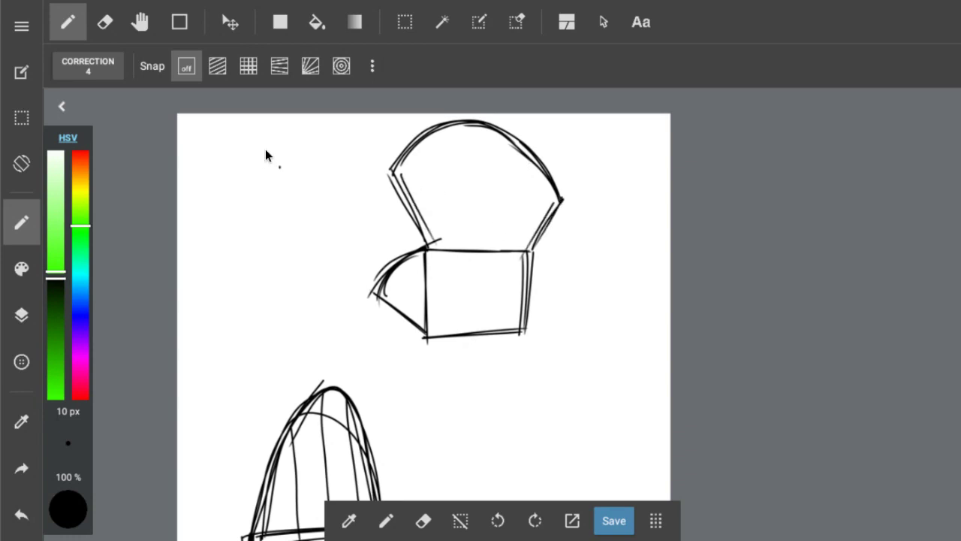
Sketch a simple figure left of the third hand with an oval head, boxy torso, legs and arms
mouse_move(265, 148)
left_mouse_down()
mouse_move(289, 195)
mouse_move(280, 163)
left_mouse_up()
left_click_drag(236, 251, 242, 330)
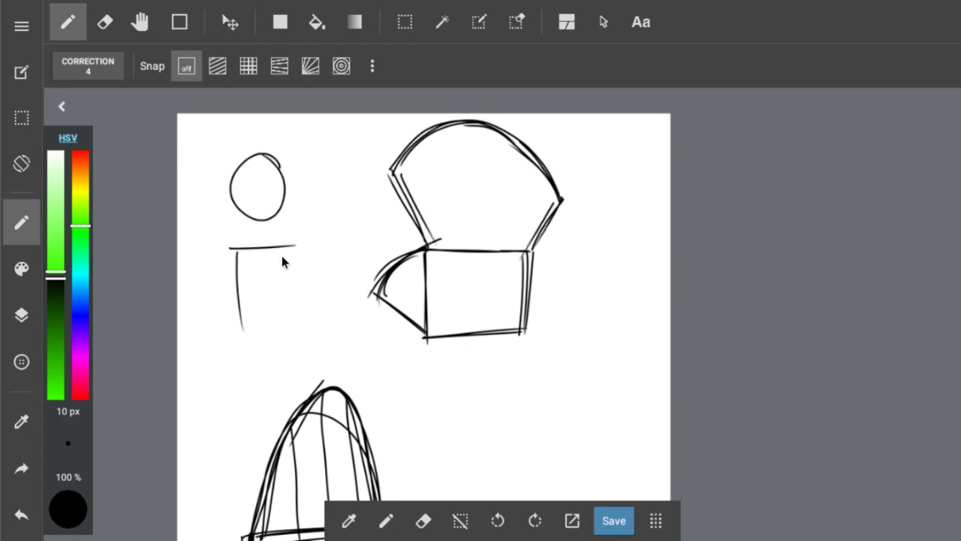
mouse_move(291, 242)
left_mouse_down()
mouse_move(290, 309)
mouse_move(268, 313)
mouse_move(291, 327)
mouse_move(252, 342)
mouse_move(263, 425)
mouse_move(242, 431)
mouse_move(313, 416)
mouse_move(295, 405)
mouse_move(263, 319)
left_mouse_up()
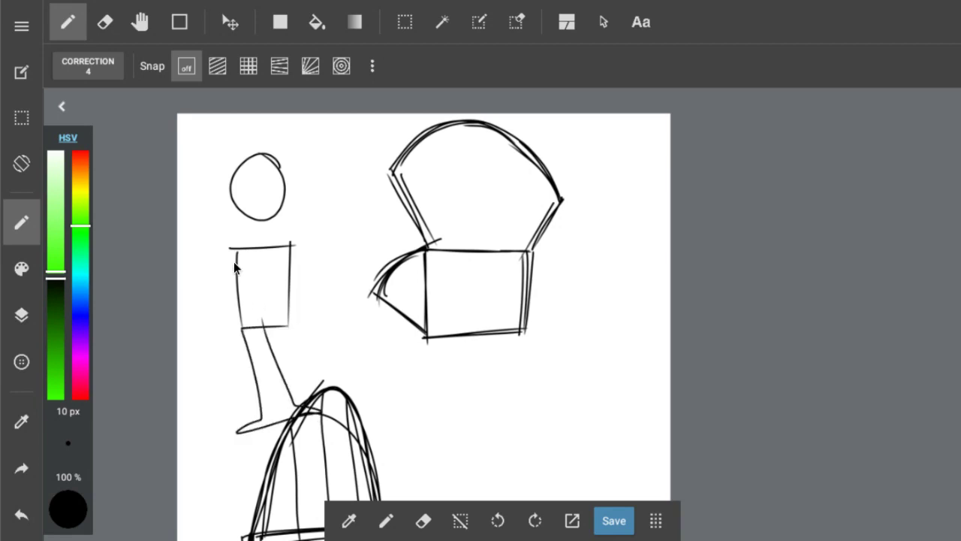
left_click_drag(226, 345, 224, 270)
left_click_drag(275, 242, 287, 319)
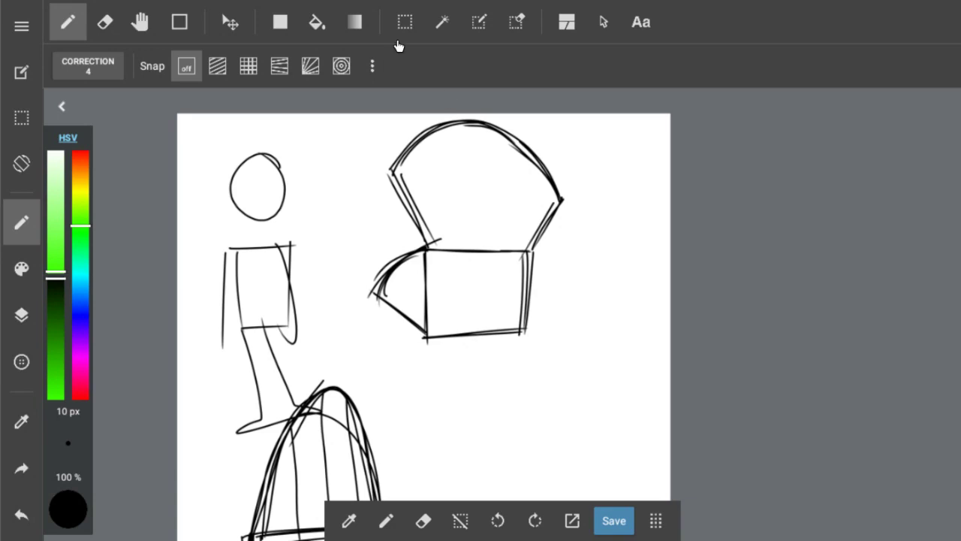
Add a smiling face to the simple figure and draw a loose zigzag from its head down through its legs
mouse_move(266, 170)
left_mouse_down()
mouse_move(250, 195)
mouse_move(278, 190)
left_mouse_up()
mouse_move(219, 169)
left_mouse_down()
mouse_move(229, 278)
mouse_move(309, 241)
left_mouse_up()
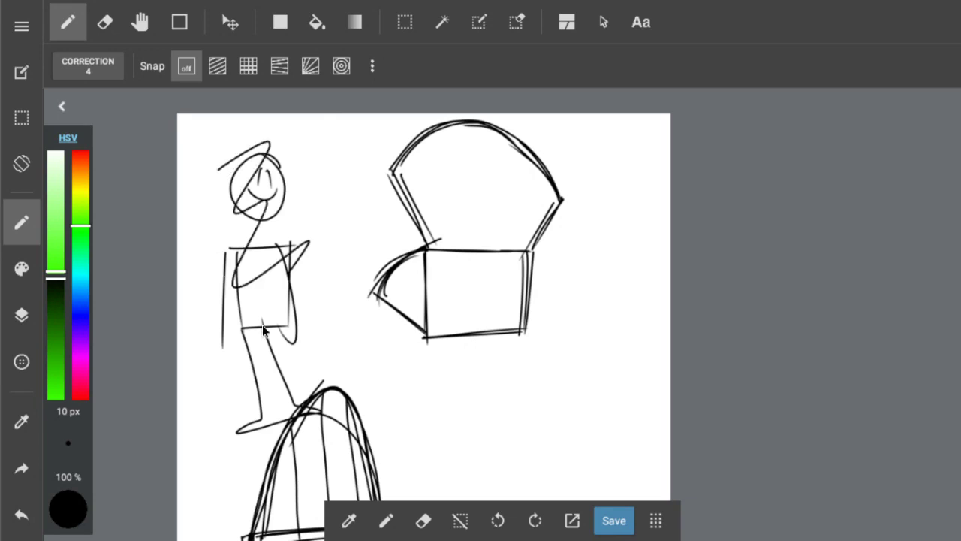
left_click_drag(288, 274, 272, 426)
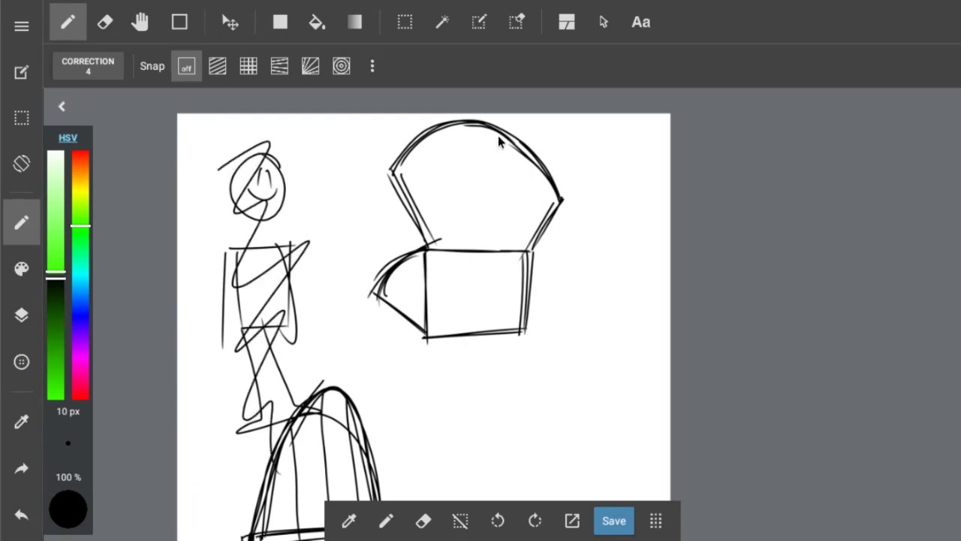
Draw four separate rounded fingers inside the third hand's fan outline and add curved contour lines to its thumb wedge
mouse_move(550, 192)
left_mouse_down()
mouse_move(527, 218)
mouse_move(552, 187)
mouse_move(502, 253)
left_mouse_up()
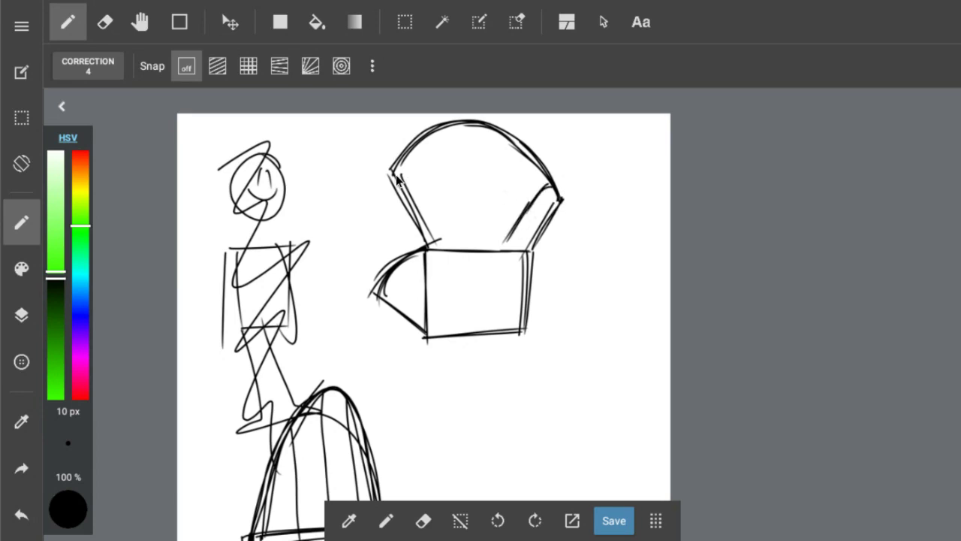
left_click_drag(415, 170, 450, 239)
mouse_move(404, 170)
left_mouse_down()
mouse_move(452, 242)
mouse_move(433, 141)
mouse_move(435, 173)
mouse_move(450, 148)
mouse_move(457, 194)
mouse_move(447, 141)
mouse_move(471, 252)
mouse_move(438, 128)
mouse_move(428, 140)
mouse_move(451, 236)
mouse_move(469, 214)
left_mouse_up()
mouse_move(478, 156)
left_mouse_down()
mouse_move(503, 248)
mouse_move(488, 128)
mouse_move(472, 167)
mouse_move(466, 258)
mouse_move(494, 134)
mouse_move(509, 244)
mouse_move(518, 212)
mouse_move(510, 229)
mouse_move(559, 198)
left_mouse_up()
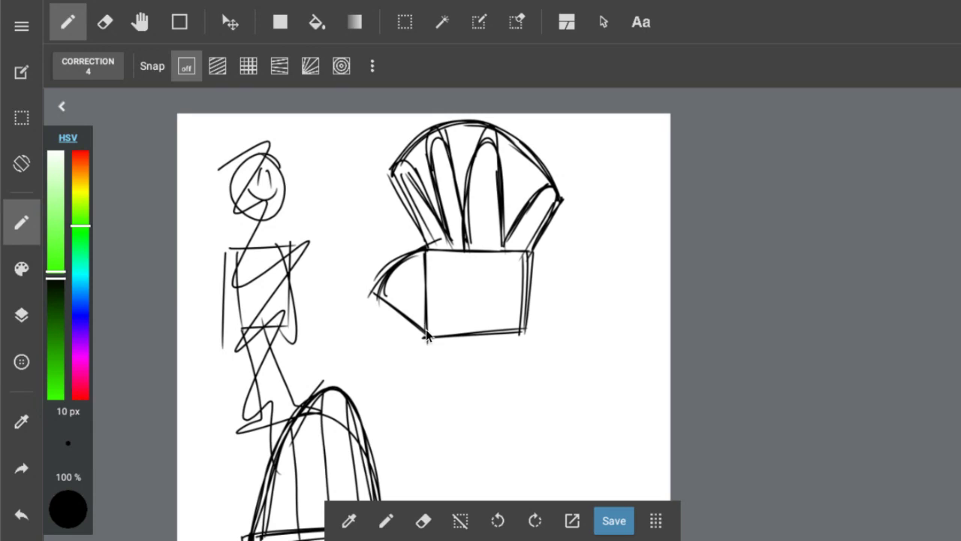
mouse_move(396, 307)
left_mouse_down()
mouse_move(389, 287)
mouse_move(372, 296)
mouse_move(400, 266)
mouse_move(433, 288)
left_mouse_up()
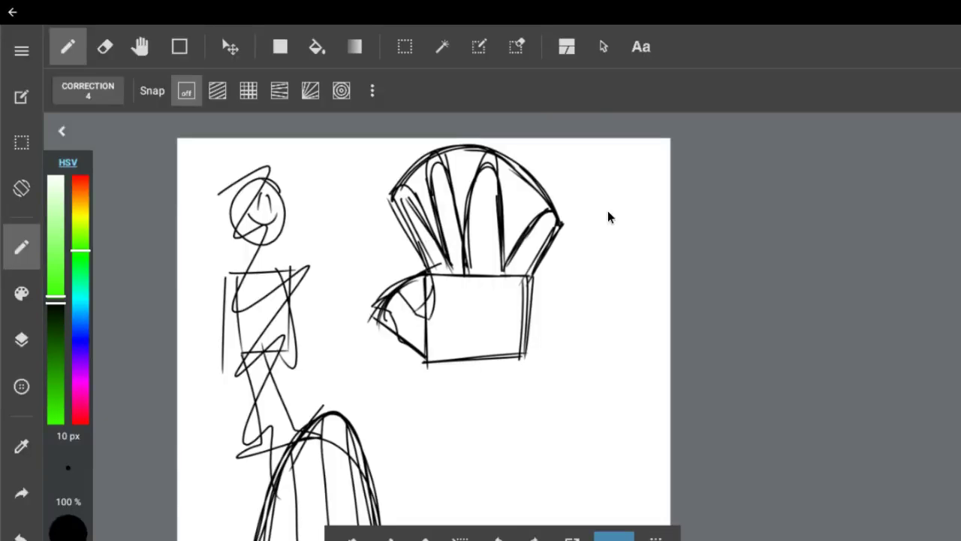
Doodle a rounded mitten-like shape, a small oval and a short curved stroke in the space right of the third hand
left_click(141, 46)
left_click_drag(561, 419, 613, 158)
mouse_move(557, 339)
left_mouse_down()
mouse_move(633, 204)
mouse_move(569, 435)
left_mouse_up()
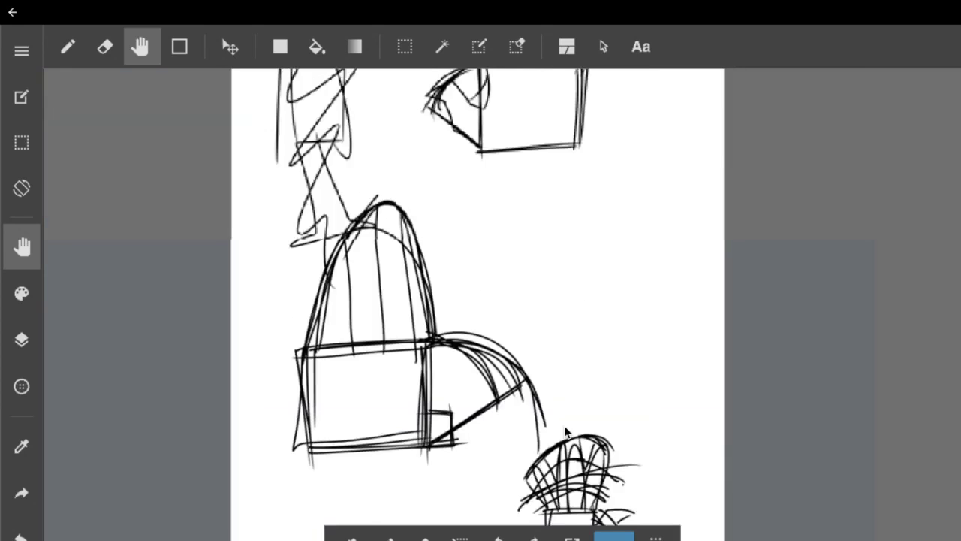
left_click_drag(624, 188, 643, 380)
left_click_drag(539, 261, 530, 275)
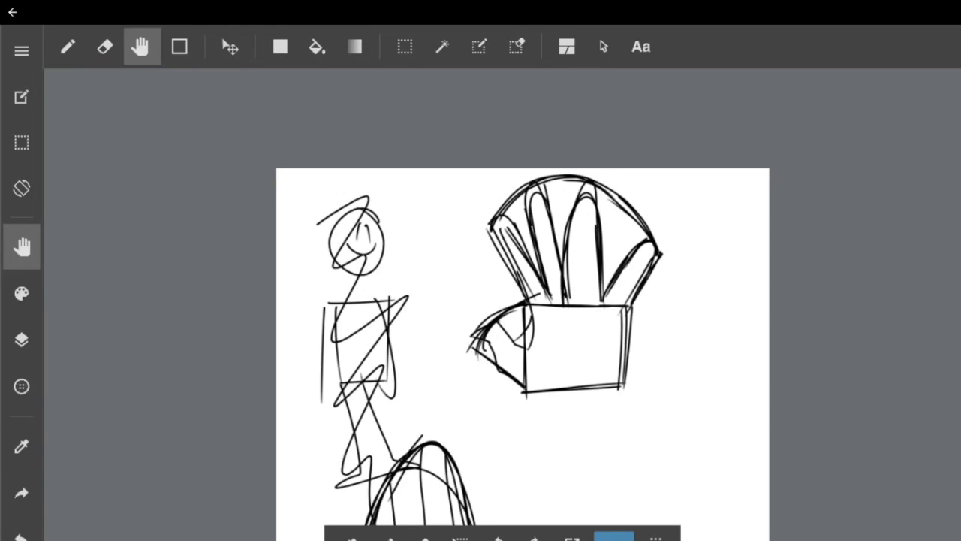
left_click(67, 47)
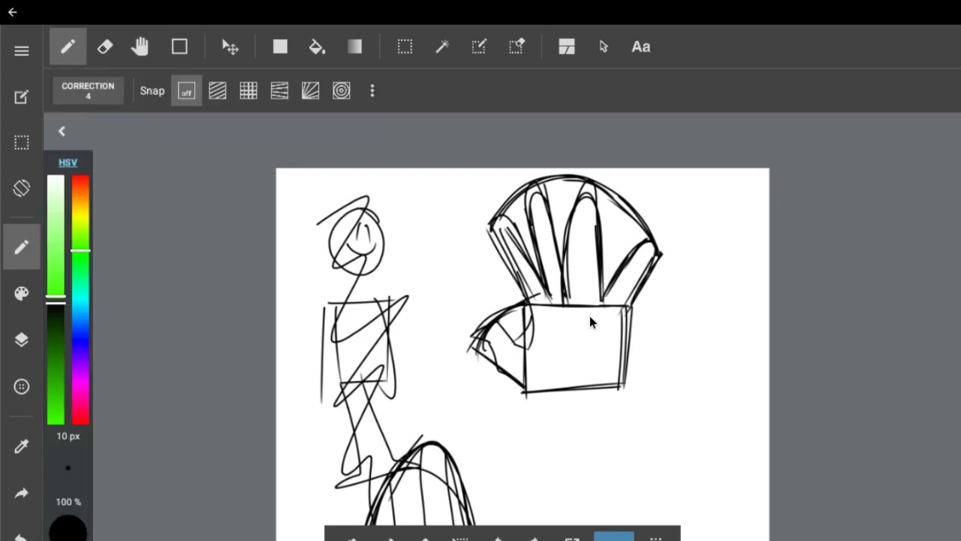
left_click_drag(679, 376, 731, 366)
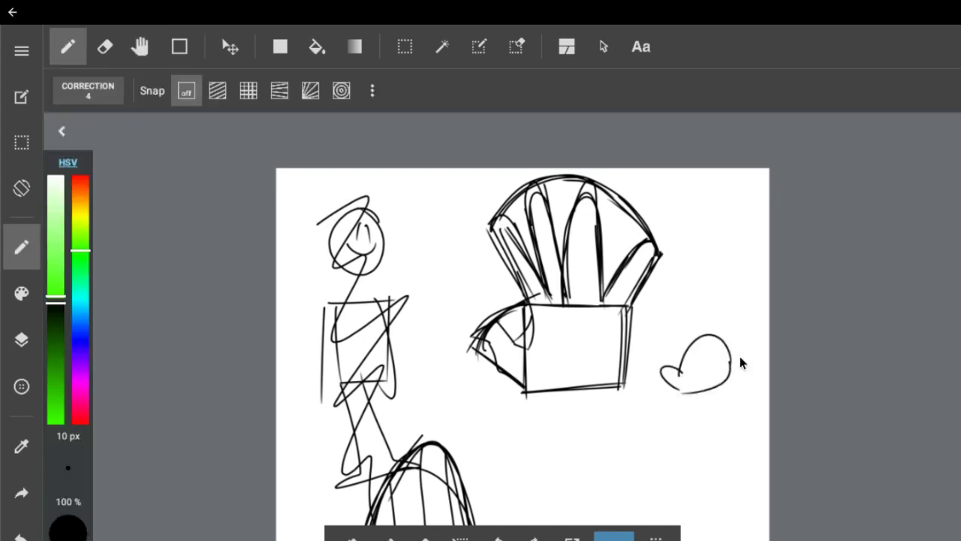
left_click_drag(645, 418, 658, 450)
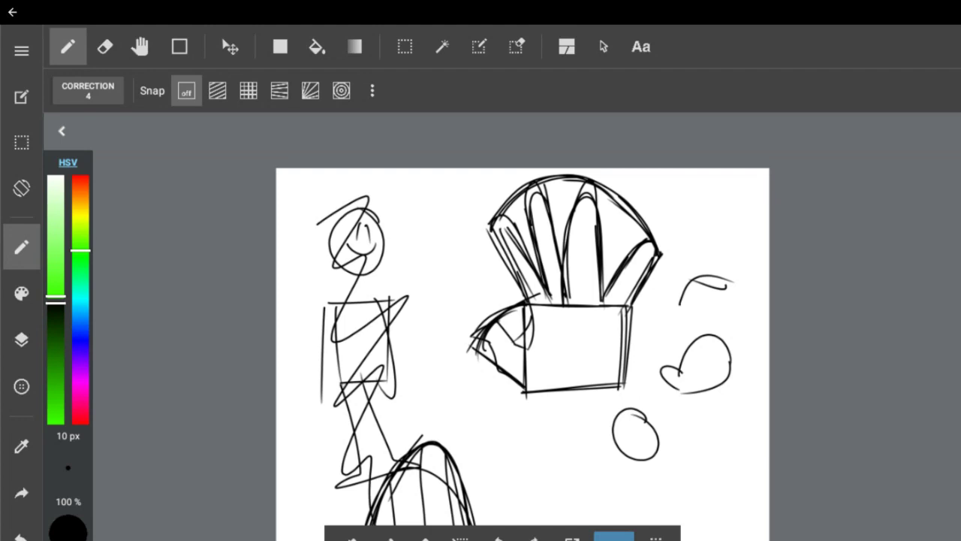
Draw a large circle over the third hand, spanning its fingers, thumb and palm
left_click(140, 46)
mouse_move(458, 293)
left_mouse_down()
mouse_move(489, 249)
mouse_move(507, 382)
mouse_move(482, 223)
left_mouse_up()
scroll(503, 255, "up", 5)
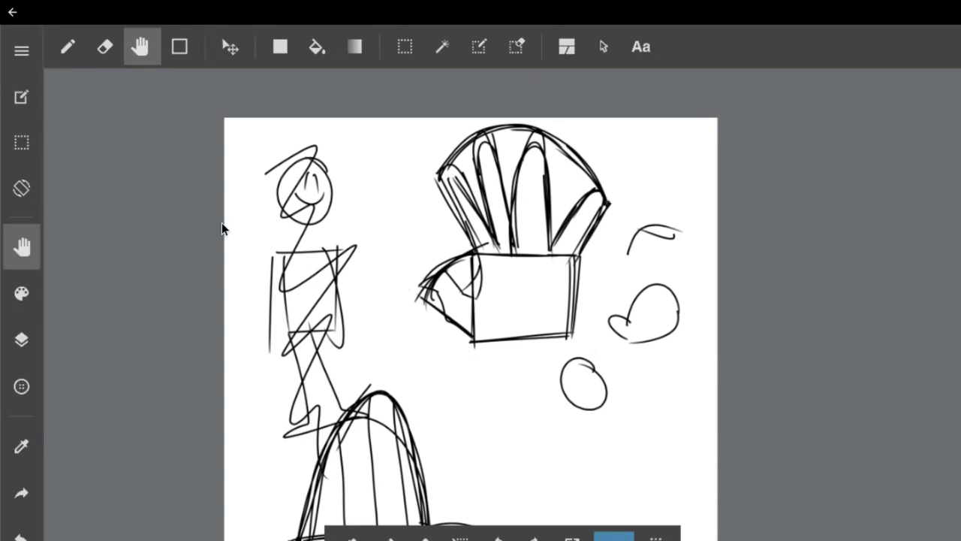
left_click(68, 56)
mouse_move(520, 144)
left_mouse_down()
mouse_move(586, 270)
mouse_move(525, 143)
left_mouse_up()
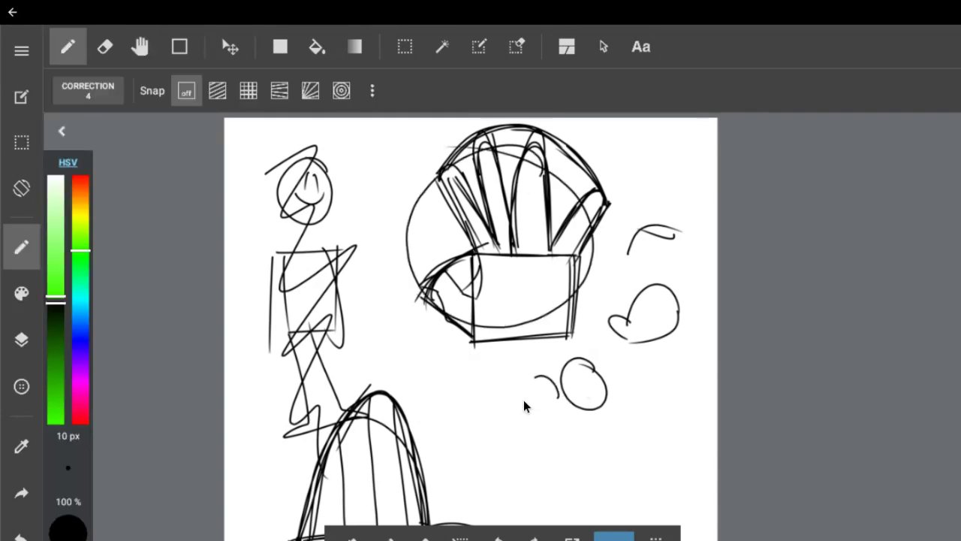
Sketch a pear with a stem below the third hand and build its form from a small circle above a larger one
left_click_drag(519, 486, 559, 401)
left_click_drag(533, 368, 537, 374)
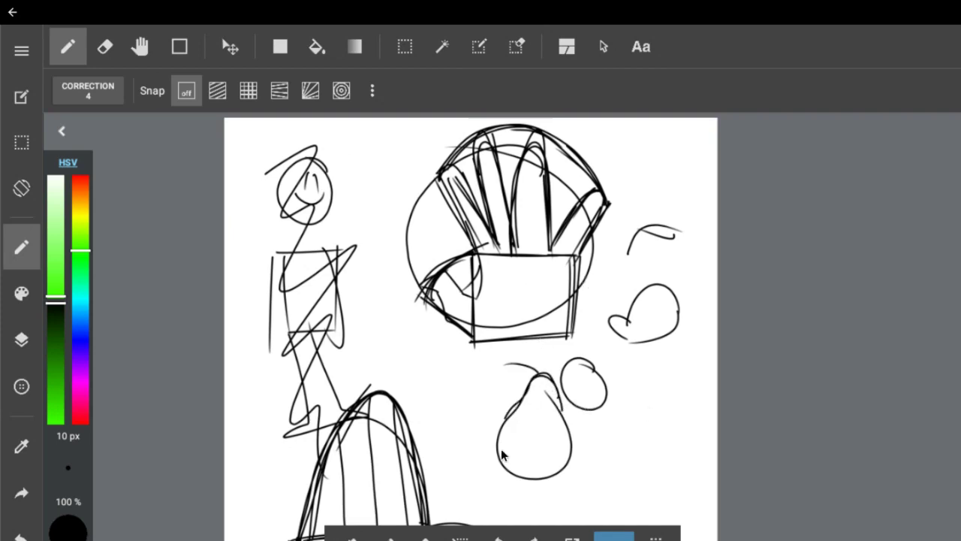
mouse_move(501, 448)
left_mouse_down()
mouse_move(578, 444)
mouse_move(555, 404)
mouse_move(522, 384)
mouse_move(498, 445)
mouse_move(550, 478)
mouse_move(527, 369)
left_mouse_up()
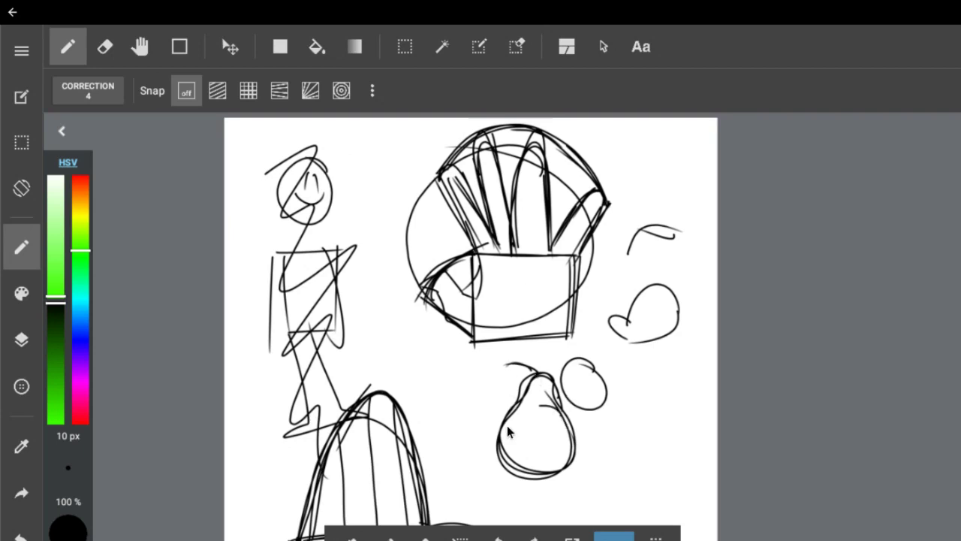
mouse_move(508, 432)
left_mouse_down()
mouse_move(572, 467)
mouse_move(555, 409)
mouse_move(530, 481)
mouse_move(578, 444)
mouse_move(527, 403)
mouse_move(534, 477)
mouse_move(550, 379)
mouse_move(530, 402)
mouse_move(554, 385)
mouse_move(520, 395)
mouse_move(536, 399)
mouse_move(524, 386)
mouse_move(521, 401)
mouse_move(561, 411)
mouse_move(522, 367)
mouse_move(532, 366)
mouse_move(506, 374)
mouse_move(535, 377)
mouse_move(526, 361)
mouse_move(509, 372)
mouse_move(537, 381)
left_mouse_up()
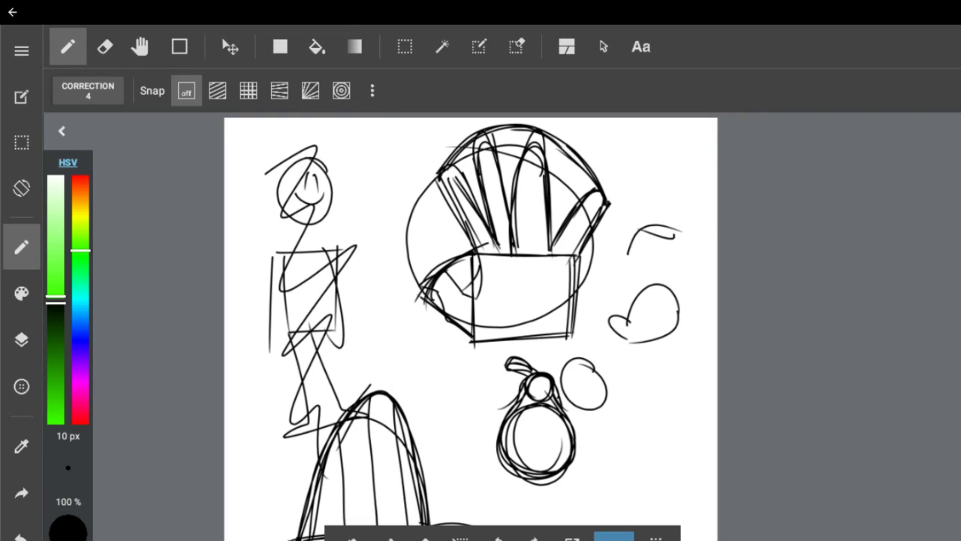
Add a new color layer, move it above Layer2 and hide Layer3 to get a blank canvas
left_click(21, 339)
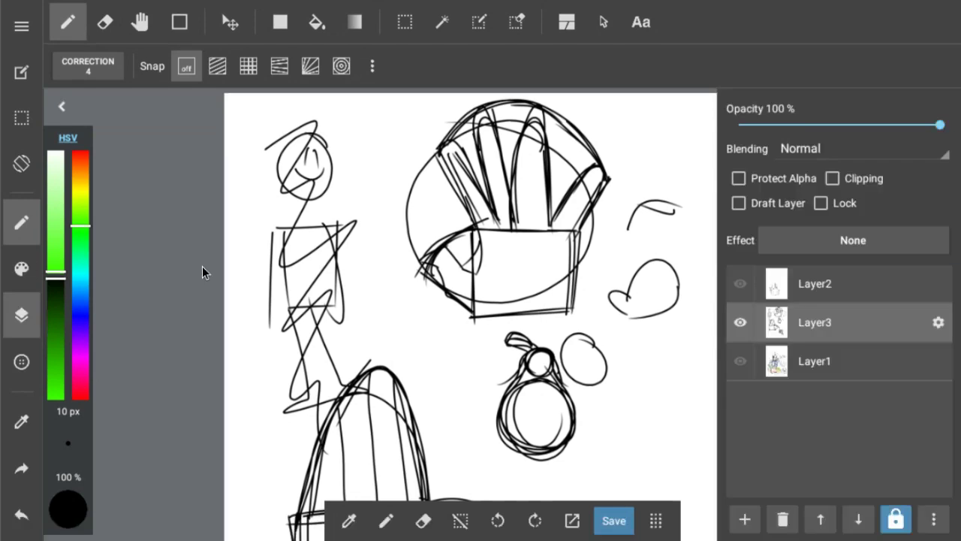
left_click(736, 511)
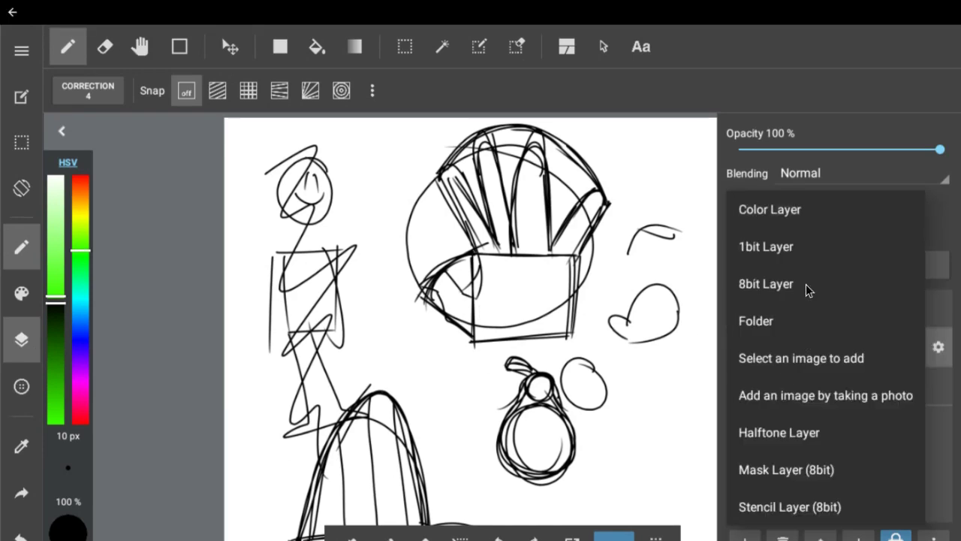
left_click(791, 199)
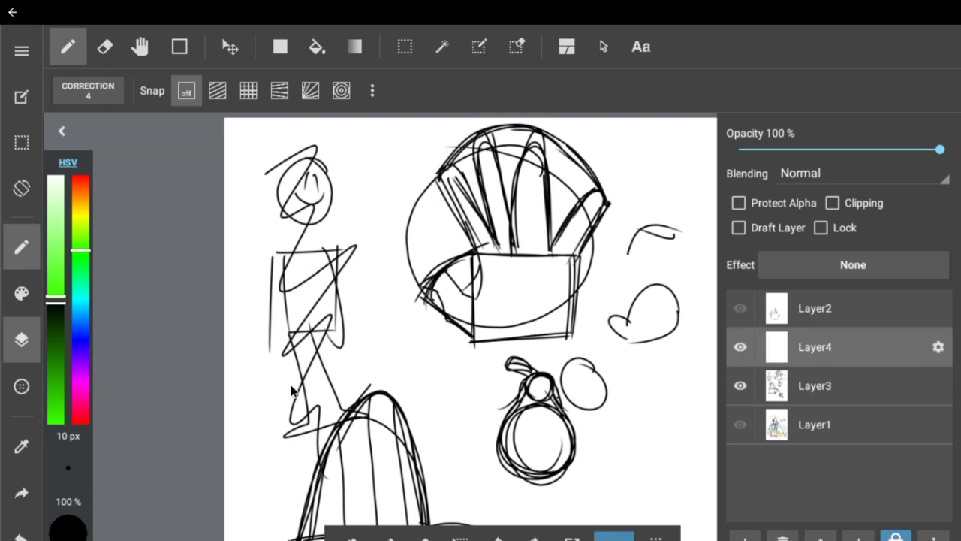
left_click(21, 342)
left_click(21, 316)
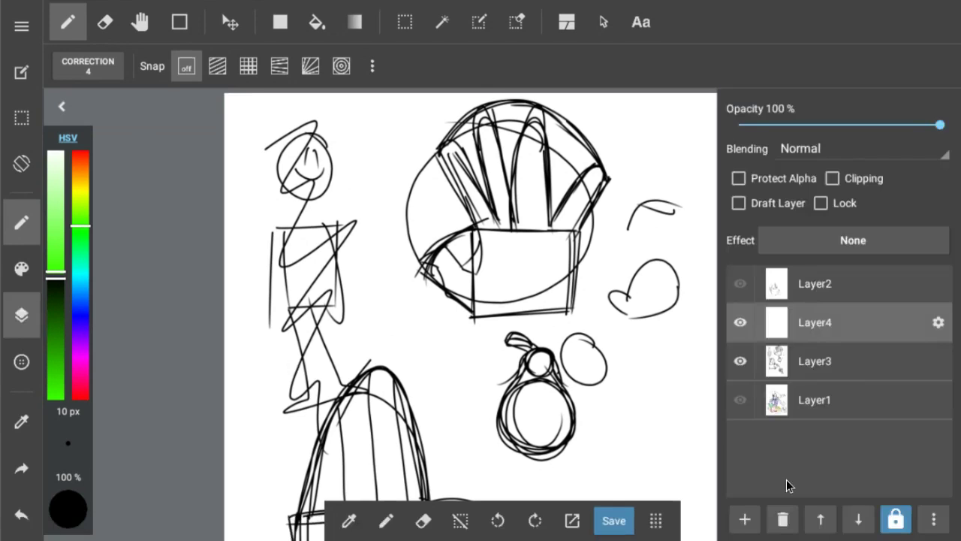
left_click(820, 519)
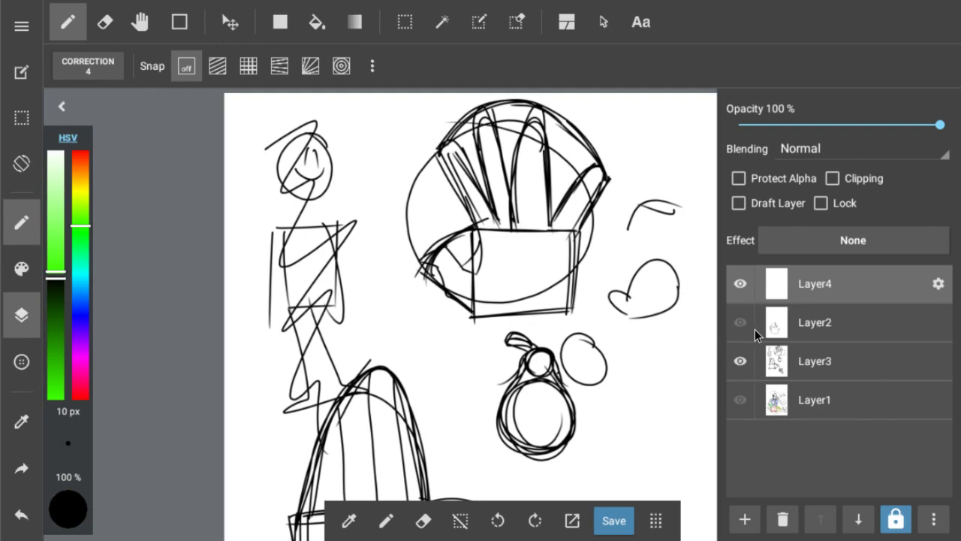
left_click(741, 362)
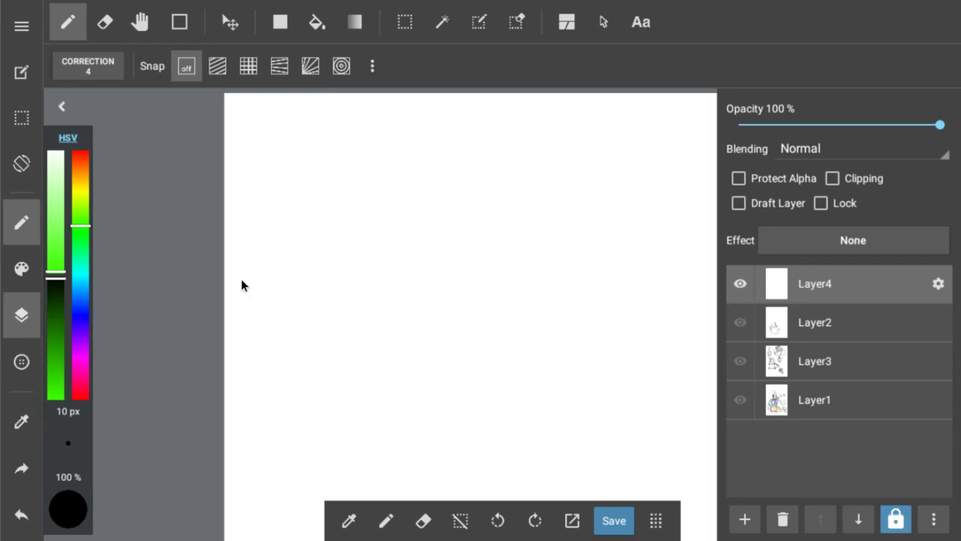
Set the brush size to 54 px and handwrite "THANK YOU" in two lines of large capitals on Layer4
mouse_move(71, 437)
left_mouse_down()
mouse_move(255, 221)
mouse_move(312, 185)
left_mouse_up()
mouse_move(277, 206)
left_mouse_down()
mouse_move(321, 257)
mouse_move(361, 174)
left_mouse_up()
mouse_move(377, 179)
left_mouse_down()
mouse_move(372, 249)
mouse_move(383, 222)
left_mouse_up()
left_click_drag(420, 182, 392, 242)
left_click_drag(422, 182, 442, 251)
mouse_move(394, 236)
left_mouse_down()
mouse_move(436, 220)
mouse_move(461, 178)
mouse_move(488, 242)
left_mouse_up()
mouse_move(488, 242)
left_mouse_down()
mouse_move(510, 177)
mouse_move(513, 215)
mouse_move(555, 188)
left_mouse_up()
left_click_drag(529, 207, 560, 255)
mouse_move(318, 305)
left_mouse_down()
mouse_move(375, 349)
mouse_move(398, 384)
left_mouse_up()
left_click_drag(393, 273, 371, 352)
left_click_drag(438, 298, 434, 294)
mouse_move(461, 299)
left_mouse_down()
mouse_move(465, 310)
mouse_move(494, 291)
left_mouse_up()
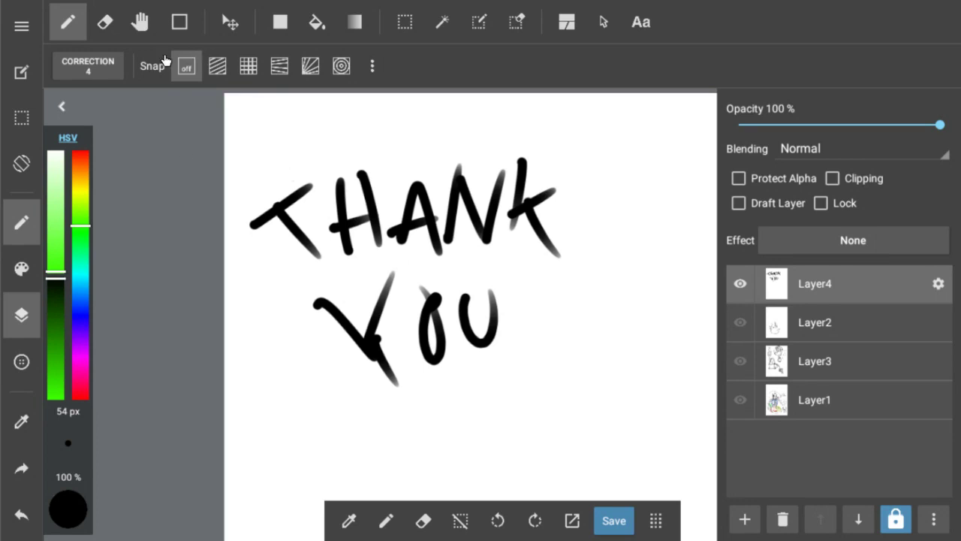
Draw a thick zigzag underline flourish beneath the word "YOU"
left_click(140, 22)
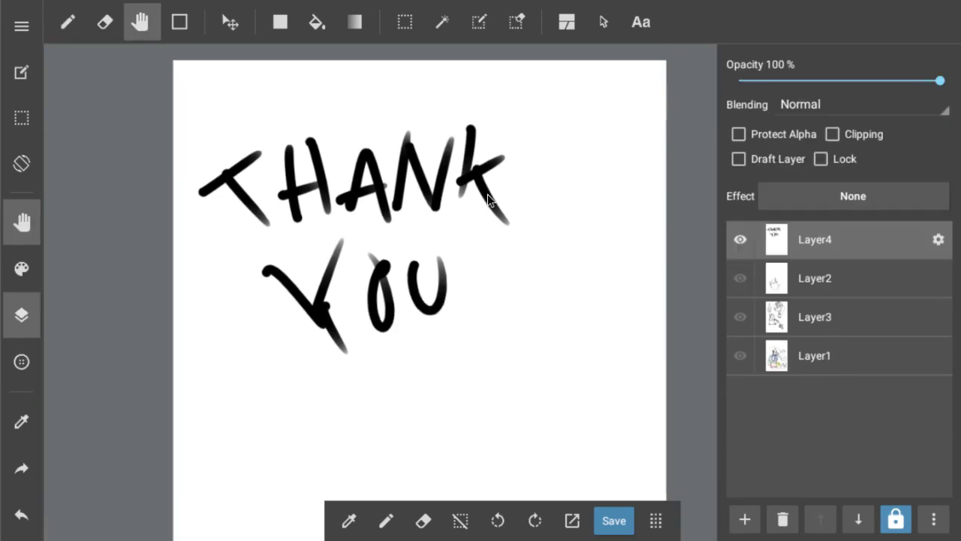
scroll(488, 194, "down", 4)
left_click(60, 21)
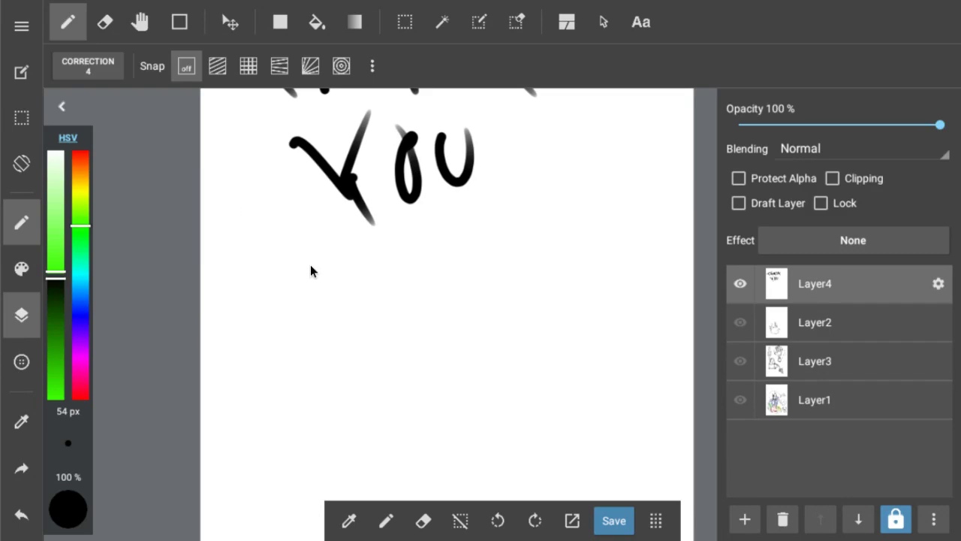
mouse_move(303, 268)
left_mouse_down()
mouse_move(534, 218)
mouse_move(497, 279)
left_mouse_up()
Draw a large oval around the "THANK YOU" lettering and a small star outside its upper right edge
left_click(141, 29)
scroll(274, 111, "up", 5)
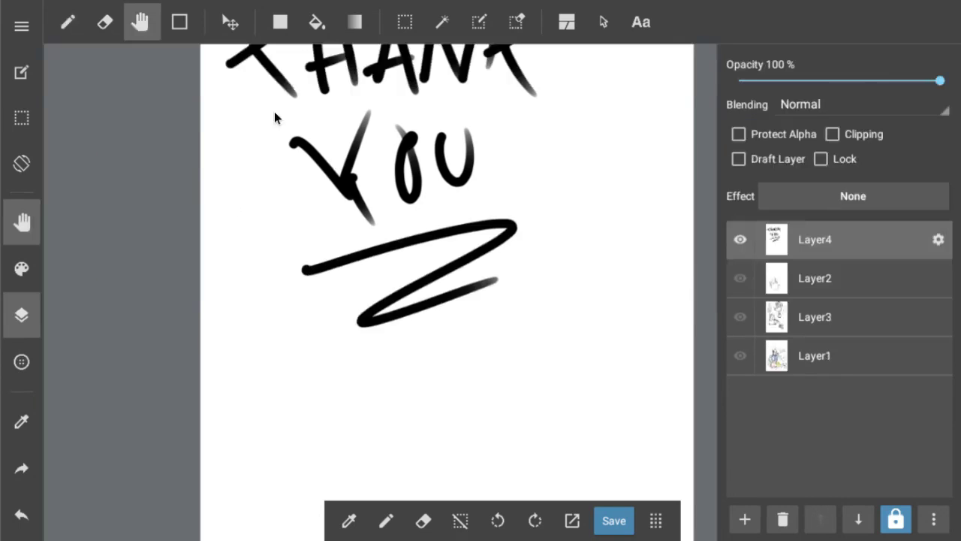
left_click(69, 23)
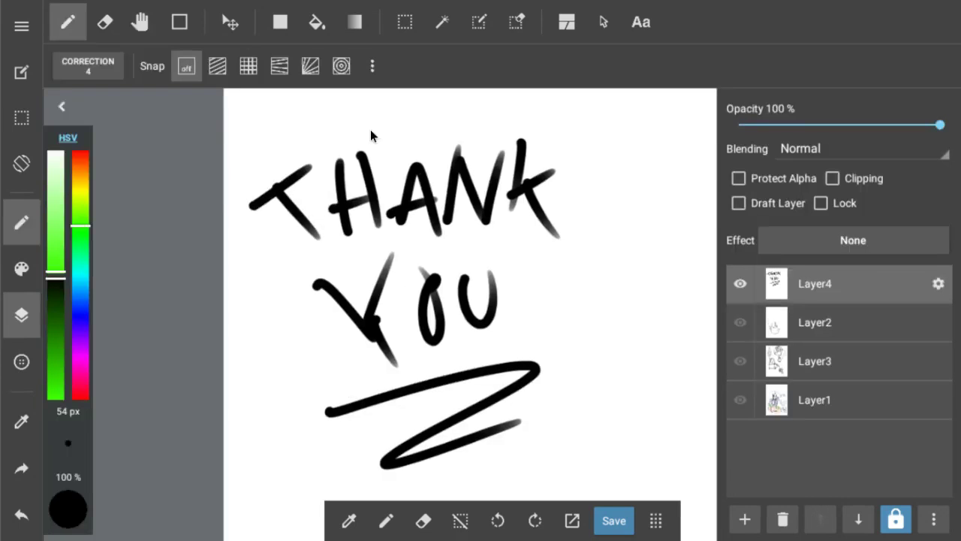
mouse_move(370, 129)
left_mouse_down()
mouse_move(255, 246)
mouse_move(372, 408)
mouse_move(620, 185)
mouse_move(406, 118)
mouse_move(378, 117)
left_mouse_up()
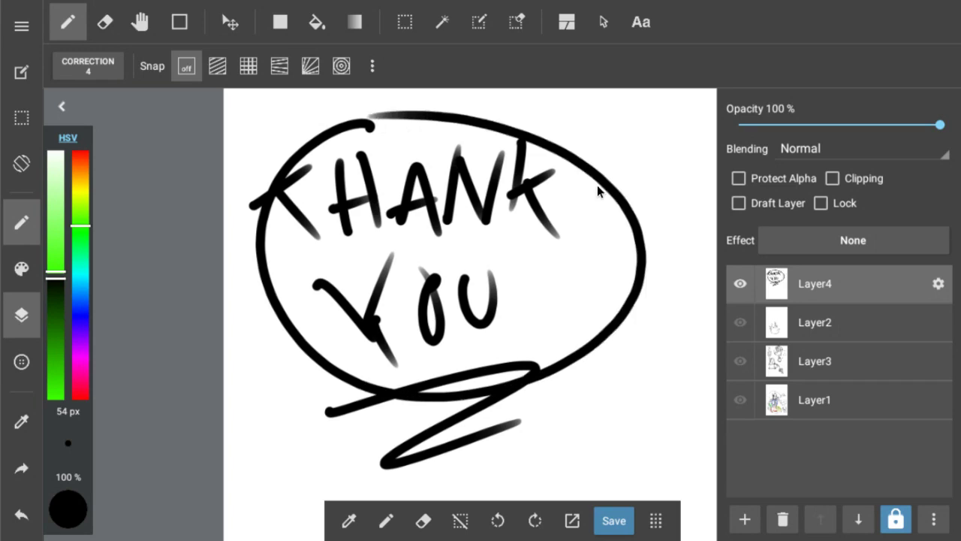
left_click_drag(605, 138, 669, 132)
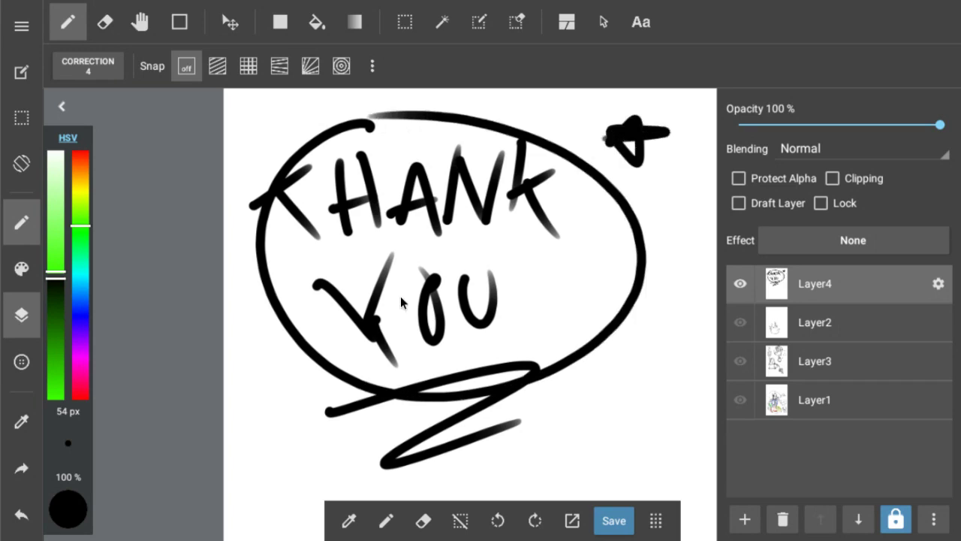